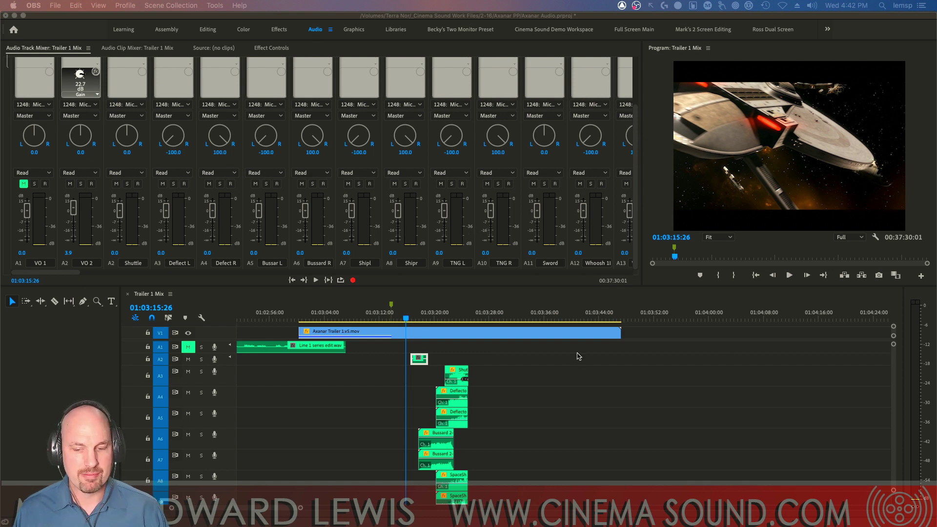
Step: Play Trailer 1 Mix from about 01:03:14 through the sound-effect cluster
left_click(892, 353)
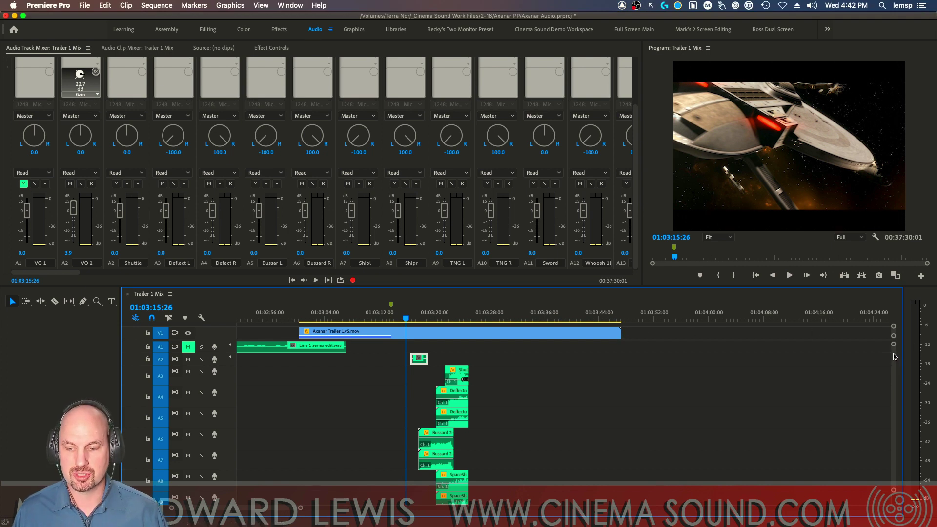
left_click_drag(894, 356, 893, 375)
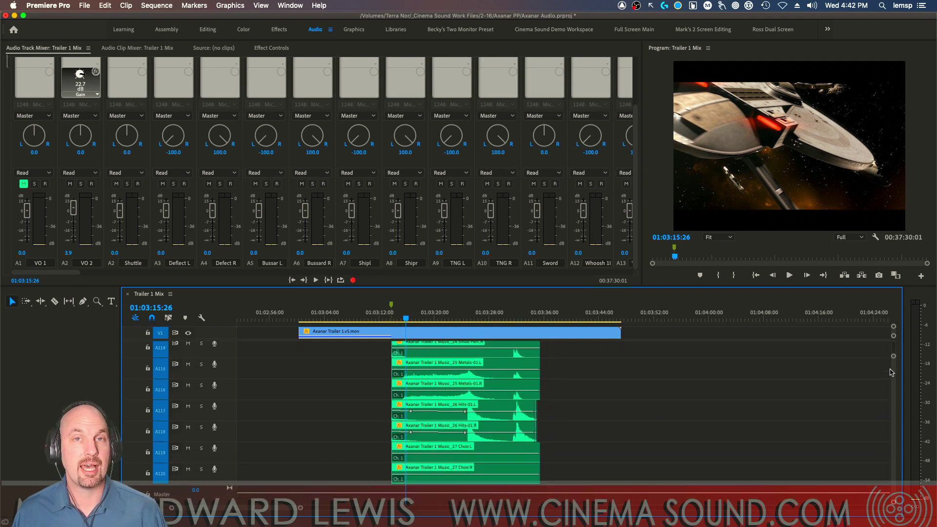
left_click_drag(889, 373, 891, 358)
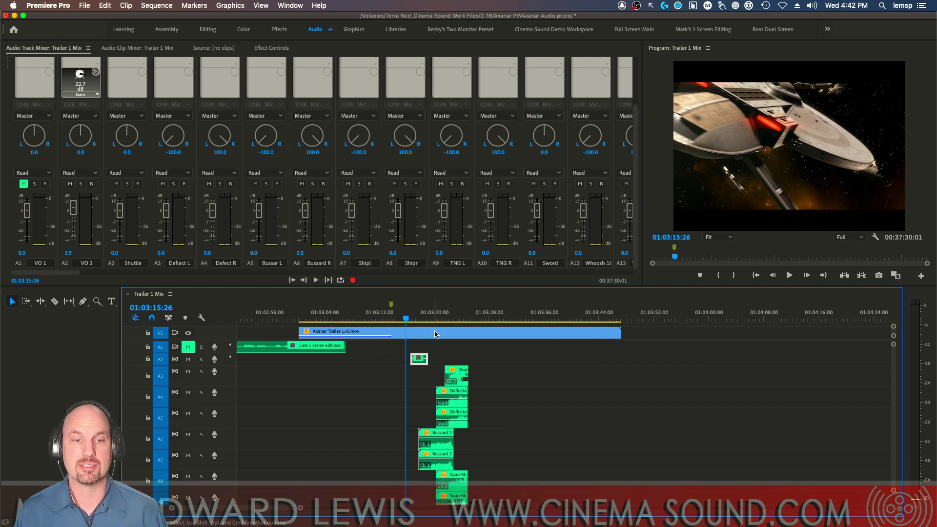
left_click(394, 321)
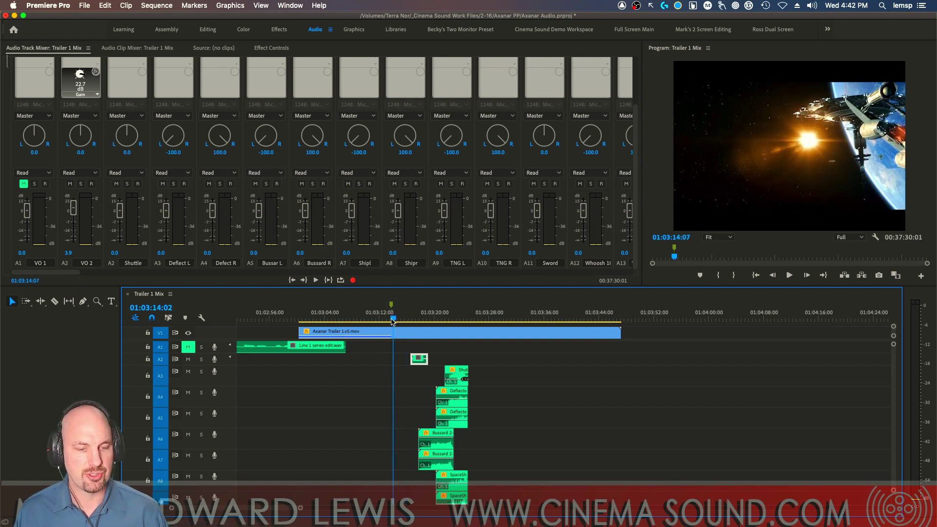
key("space")
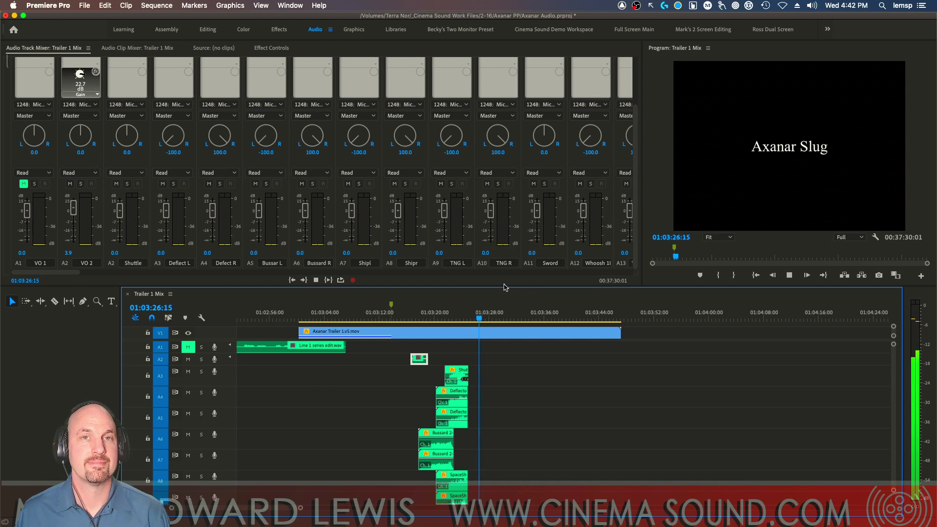
Step: Listen to VO 2 soloed from about 01:03:16, then unsolo it
key("space")
left_click(411, 318)
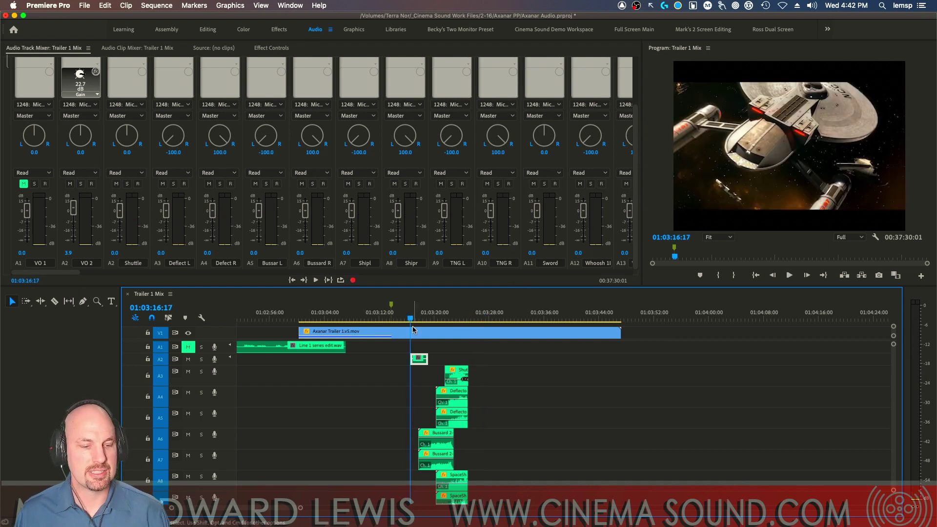
left_click(201, 359)
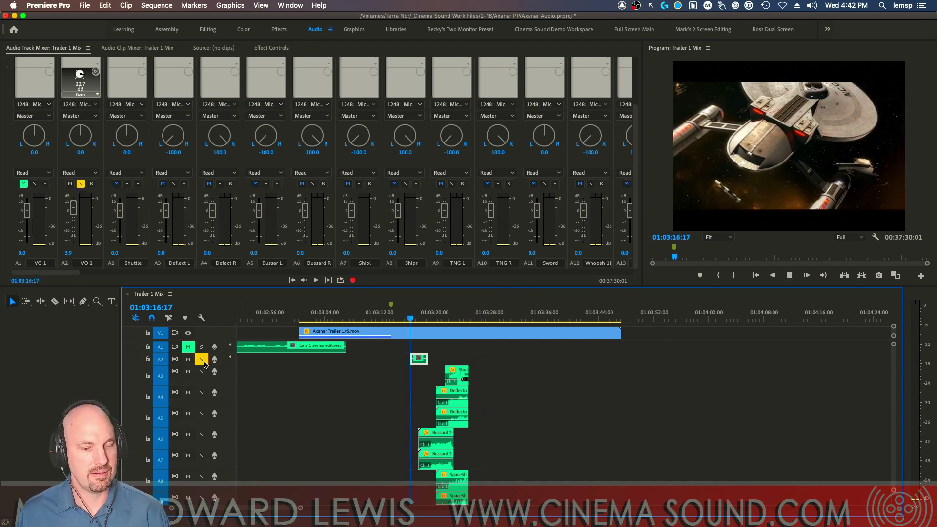
key("space")
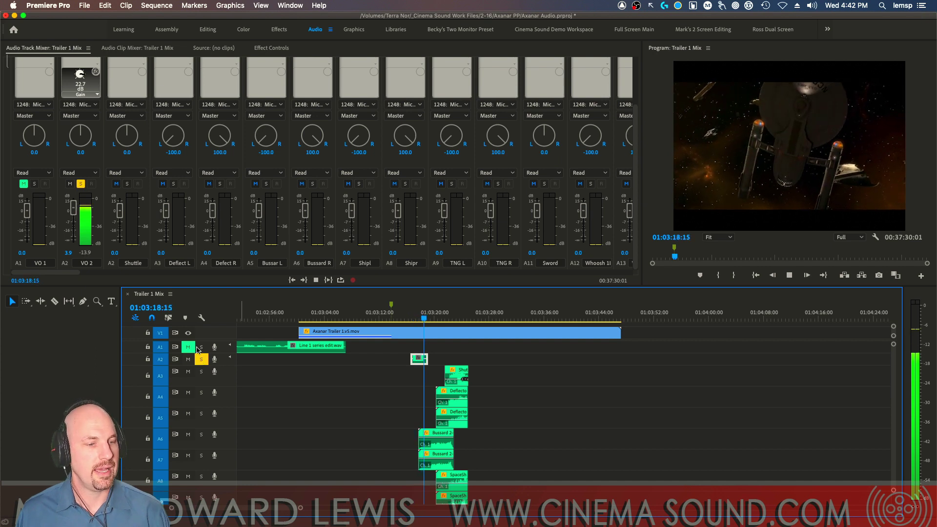
left_click(200, 360)
key("space")
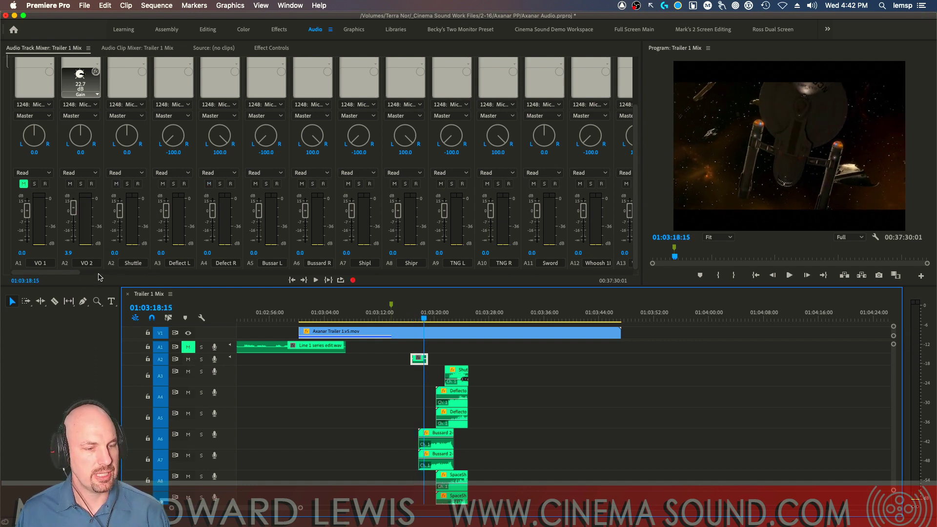
Step: Play the full mix from 01:03:18:23 past the Axanar Slug 2 card
left_click_drag(66, 272, 138, 272)
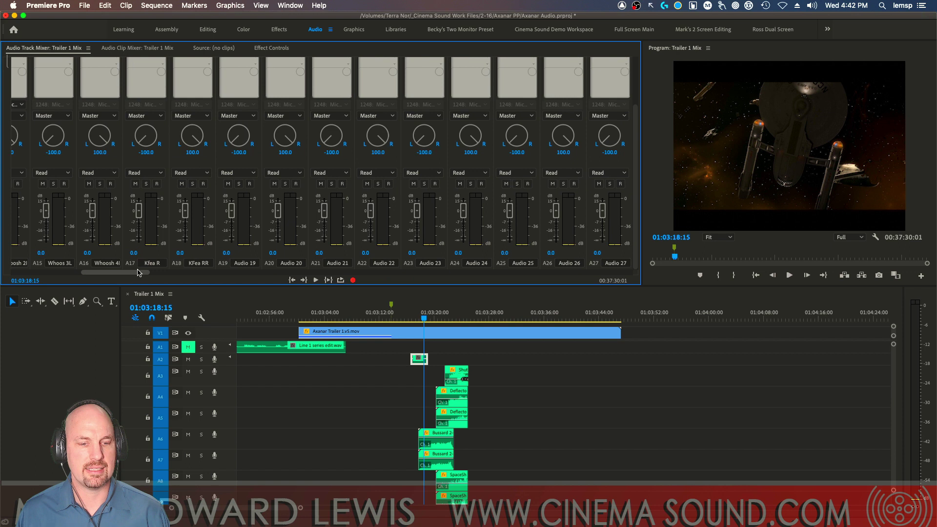
scroll(138, 273, "right", 5)
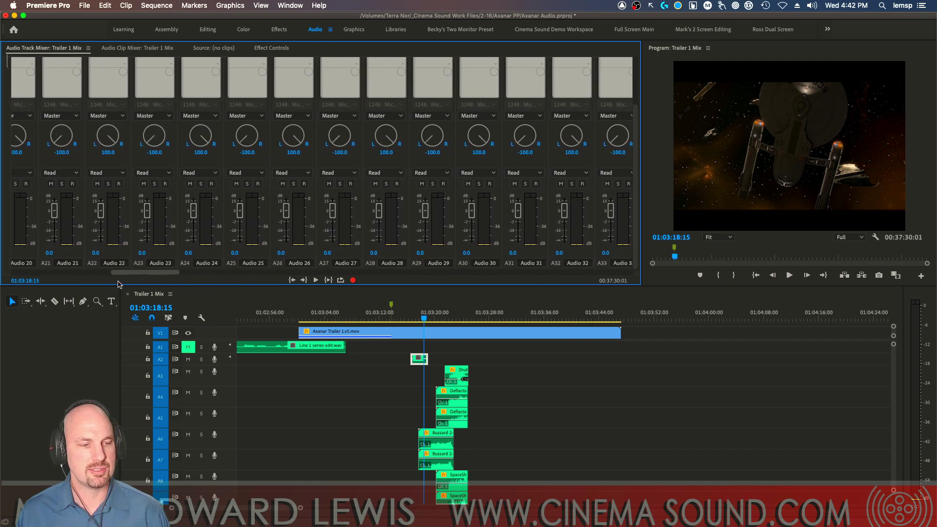
scroll(118, 280, "left", 7)
left_click(426, 319)
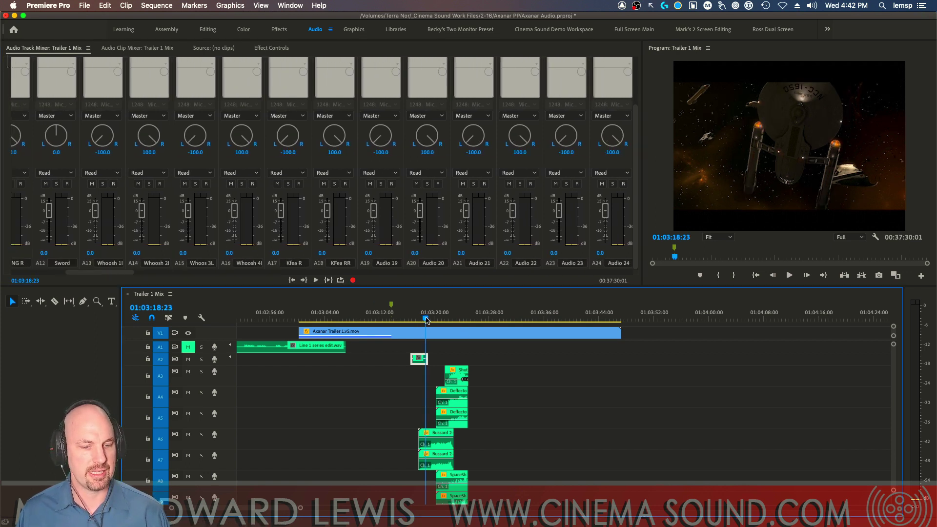
key("space")
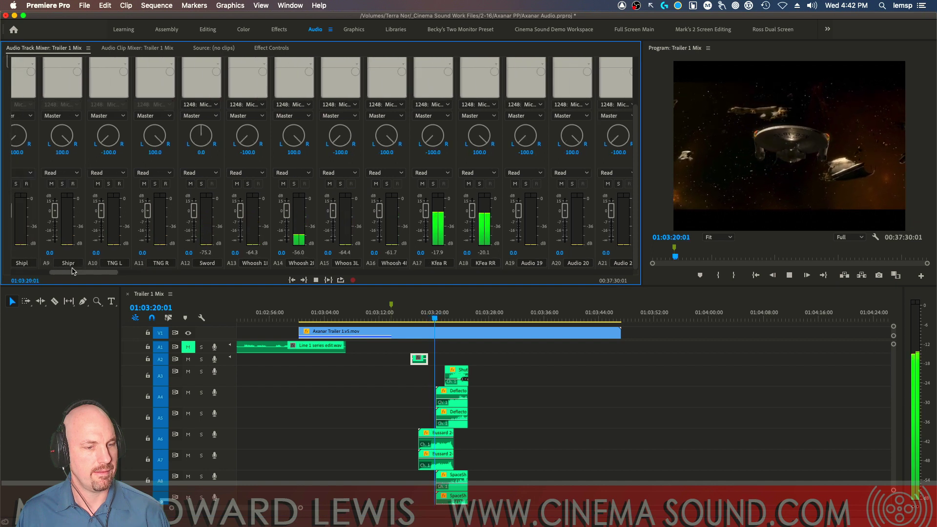
left_click_drag(96, 272, 458, 283)
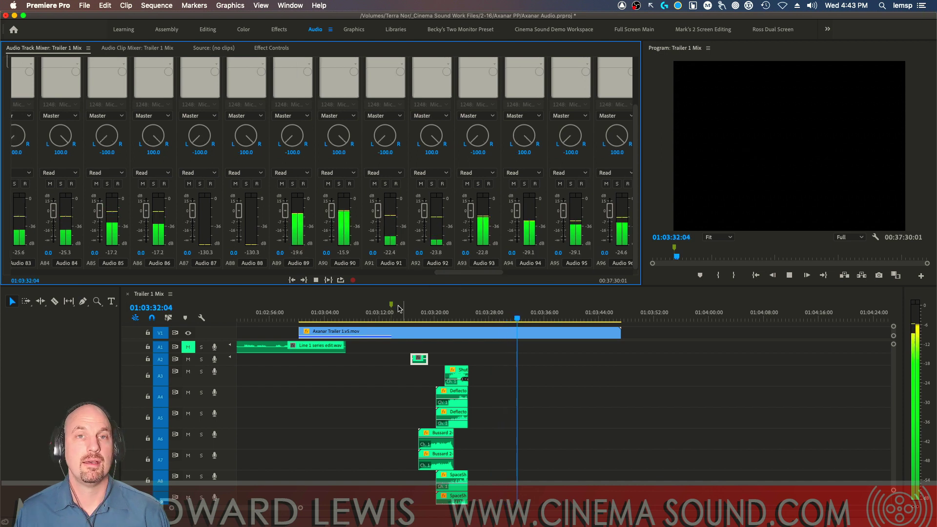
Step: Replay the mix from an earlier point and stop with the playhead at 01:03:25:19
key("space")
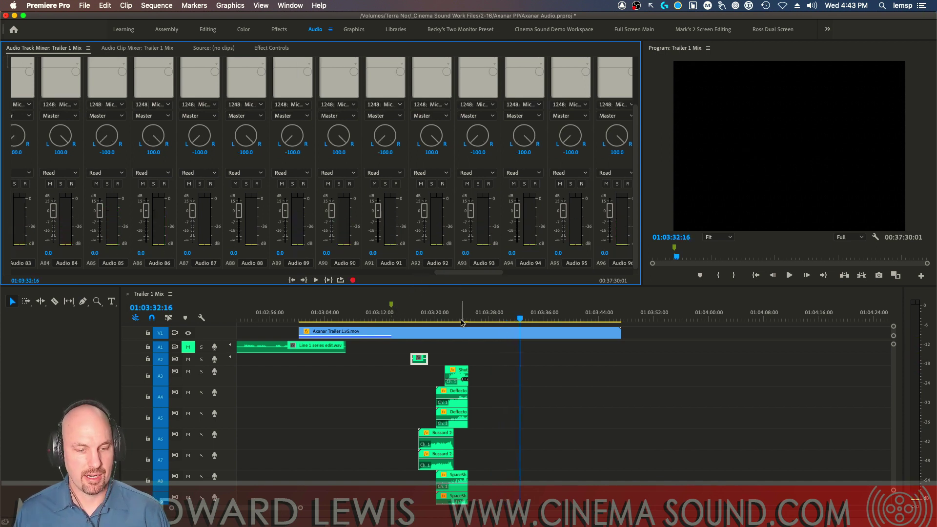
scroll(896, 356, "down", 10)
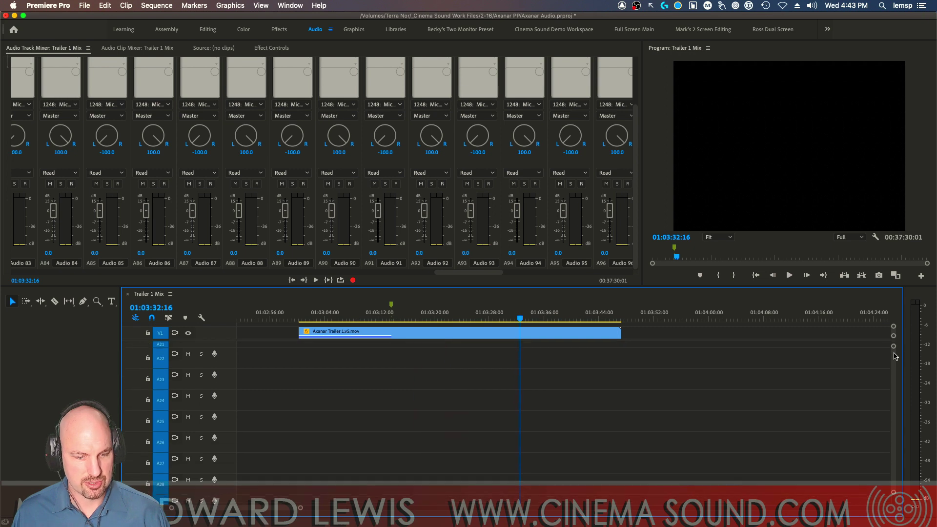
scroll(895, 356, "up", 4)
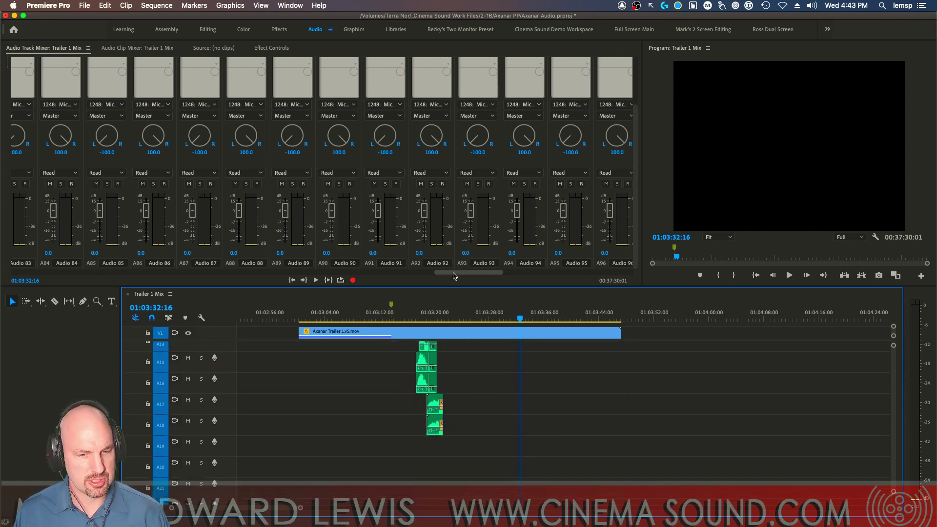
left_click_drag(452, 276, 64, 274)
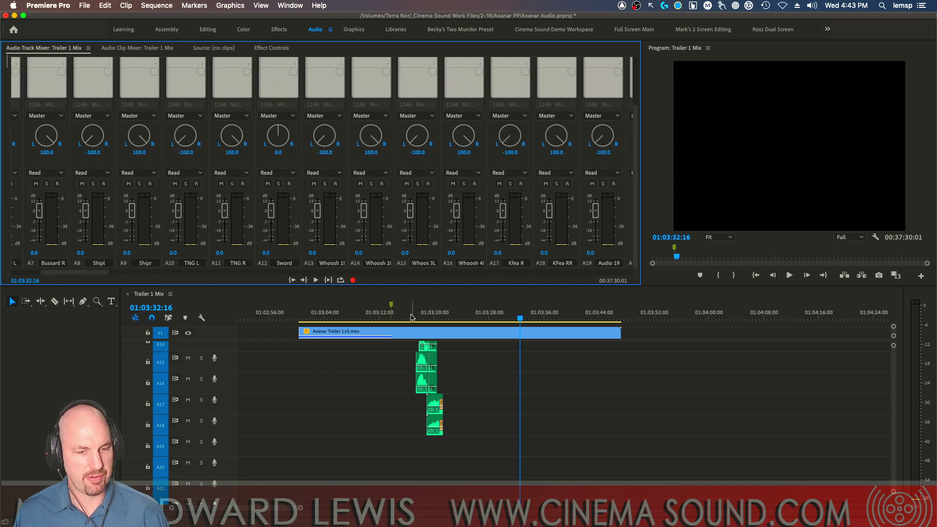
left_click(411, 317)
key("space")
mouse_move(92, 274)
left_mouse_down()
mouse_move(117, 274)
mouse_move(95, 273)
left_mouse_up()
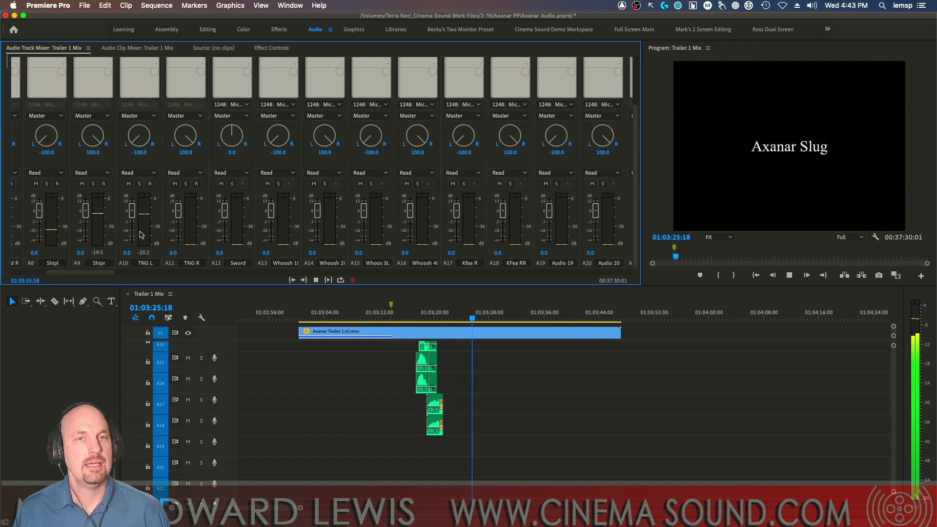
key("space")
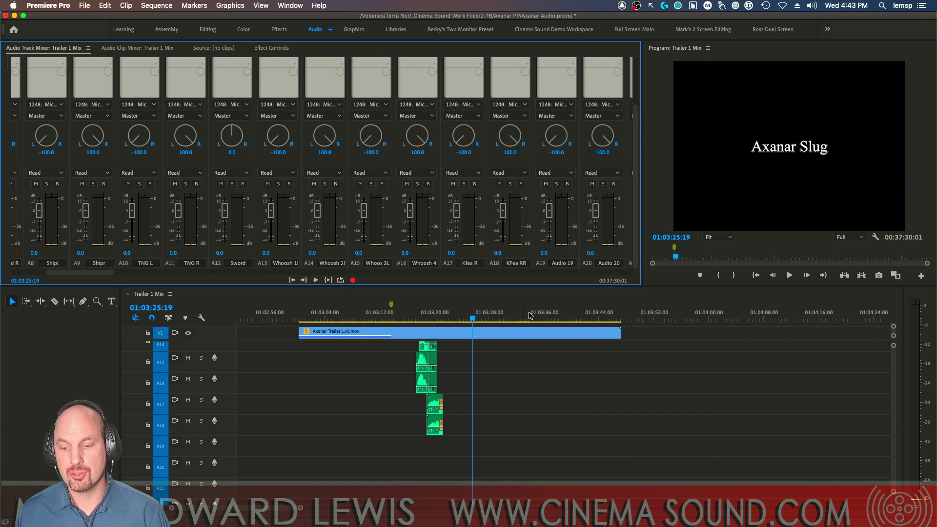
left_click_drag(893, 348, 887, 317)
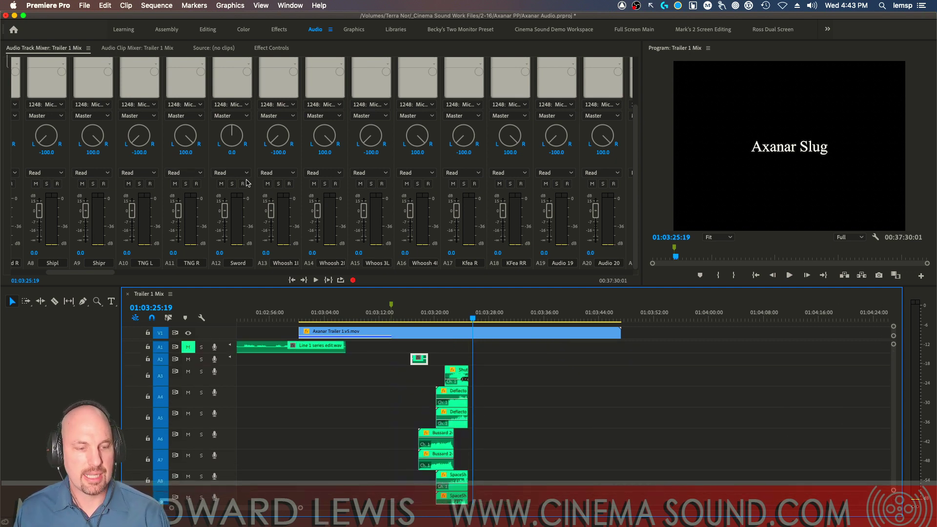
left_click_drag(165, 149, 137, 204)
left_click_drag(209, 155, 181, 205)
left_click_drag(249, 157, 225, 209)
left_click_drag(295, 157, 277, 205)
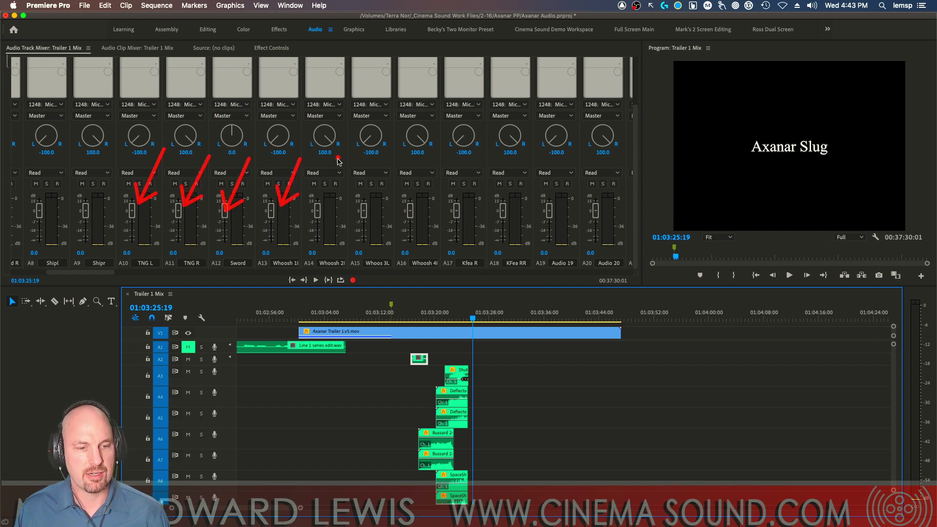
left_click_drag(339, 157, 313, 200)
left_click_drag(375, 159, 356, 201)
left_click_drag(425, 156, 396, 203)
left_click_drag(477, 161, 411, 215)
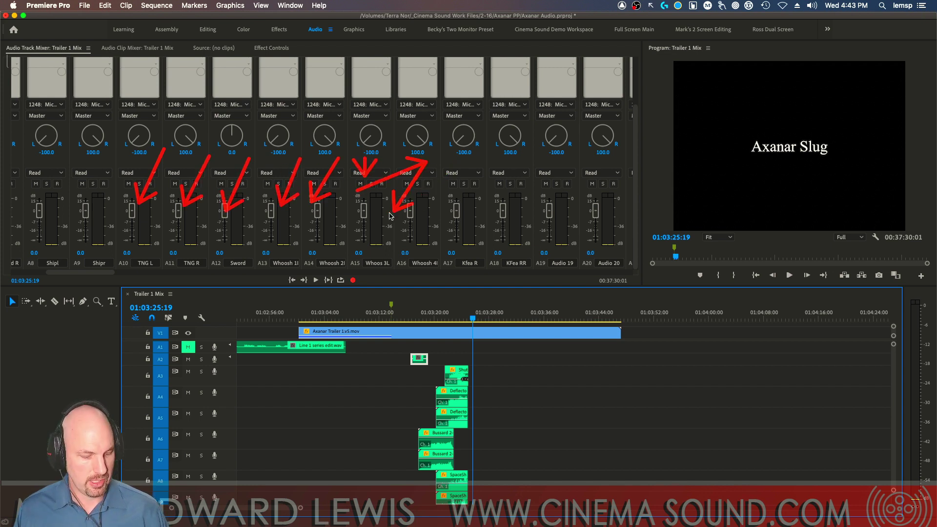
key("Escape")
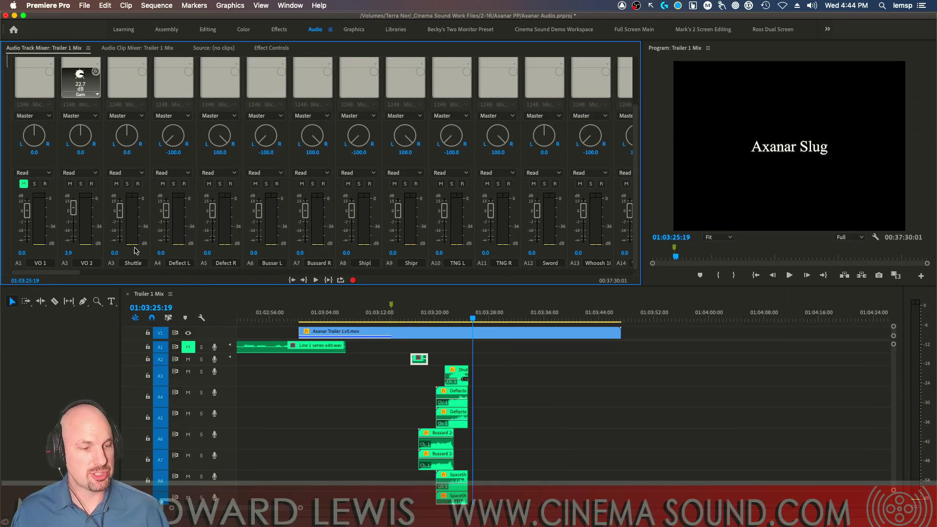
Step: Show the mixer's effects area with VO 2's Parametric EQ and Tube-modeled Compressor inserts
mouse_move(141, 218)
left_mouse_down()
mouse_move(38, 276)
mouse_move(15, 276)
left_mouse_up()
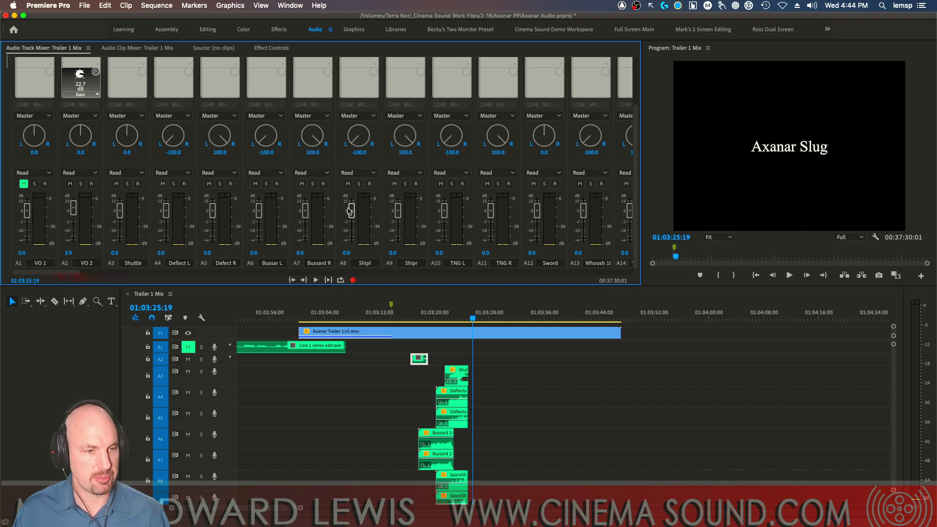
scroll(317, 101, "up", 5)
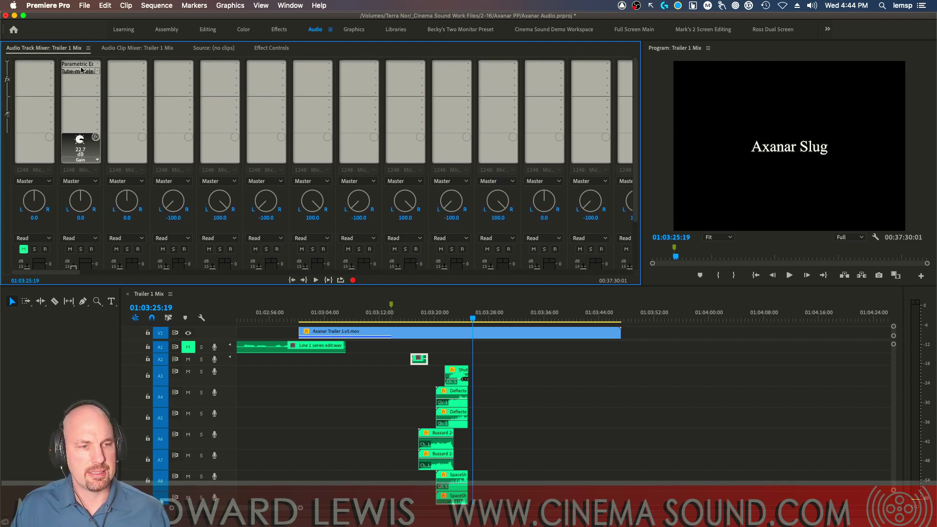
mouse_move(49, 61)
left_mouse_down()
mouse_move(121, 75)
mouse_move(597, 84)
mouse_move(632, 96)
left_mouse_up()
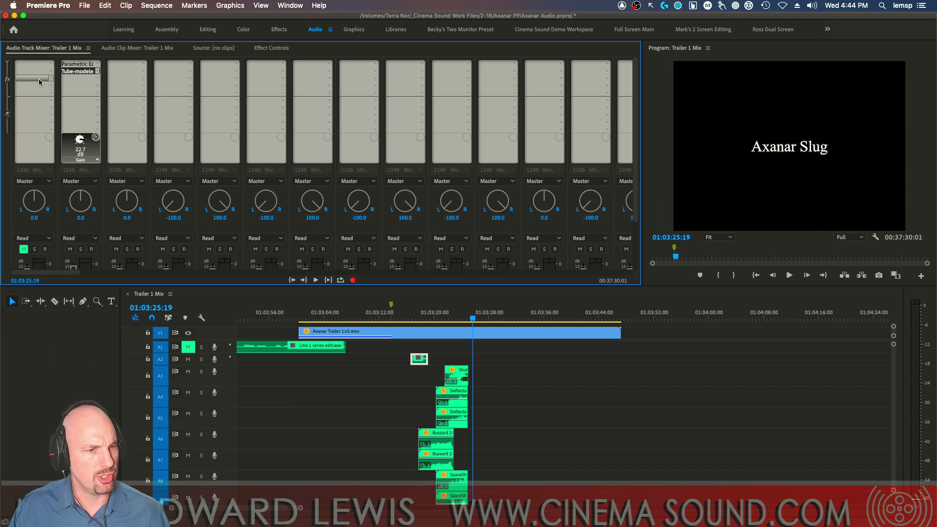
left_click(6, 62)
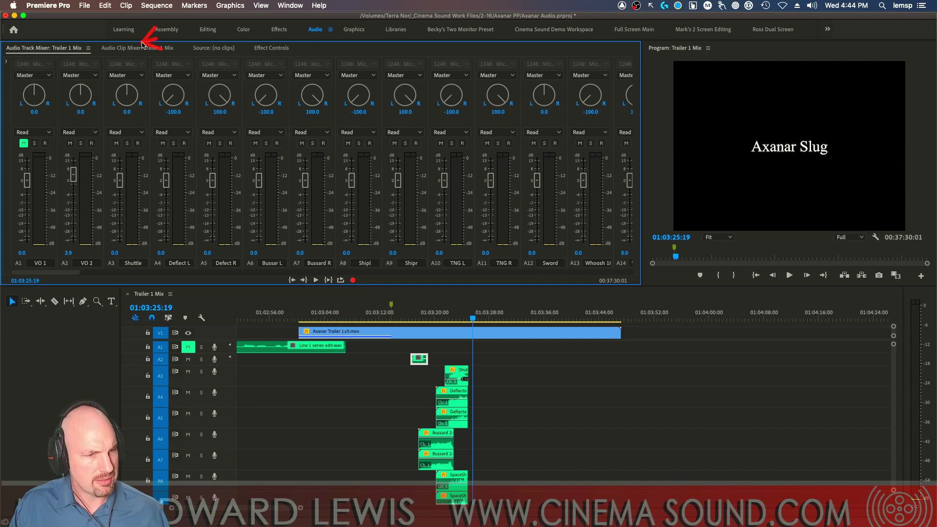
left_click(7, 63)
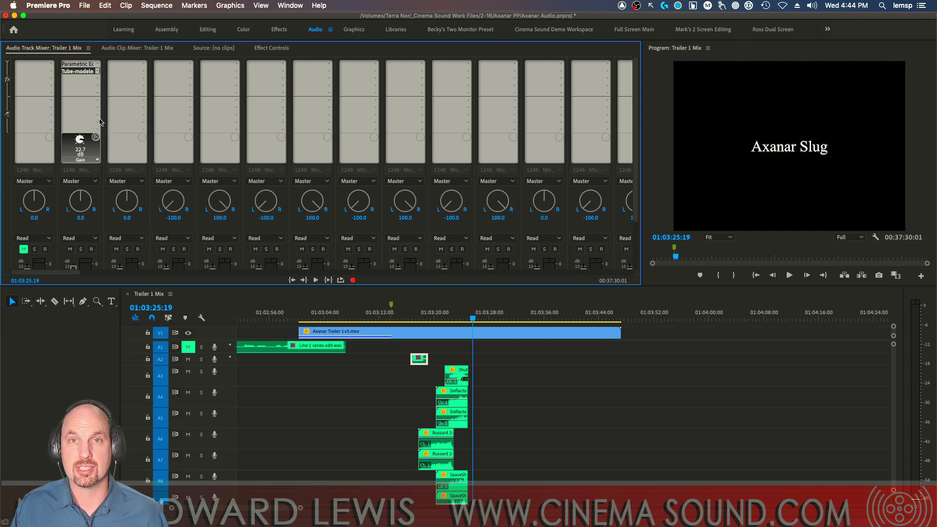
Step: Check VO 2's EQ and compressor settings, then send it to a new stereo Submix 1
double_click(78, 64)
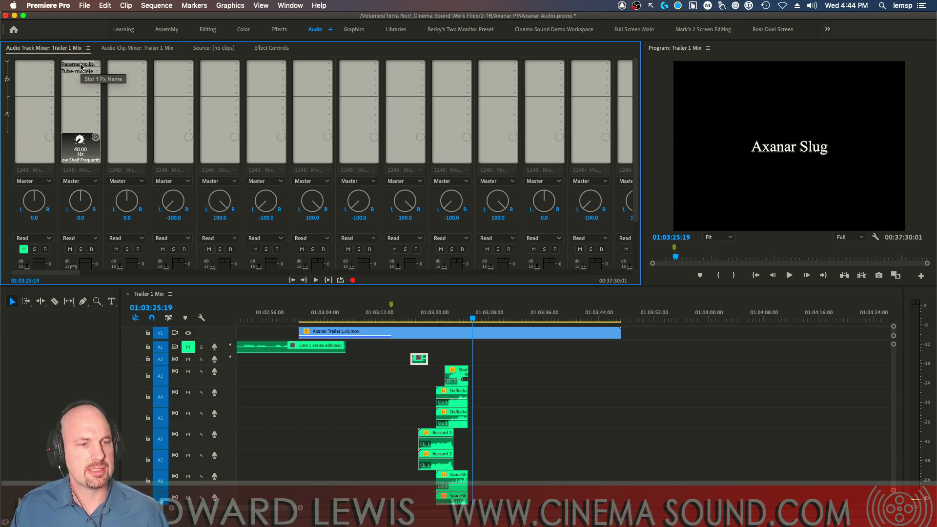
double_click(79, 71)
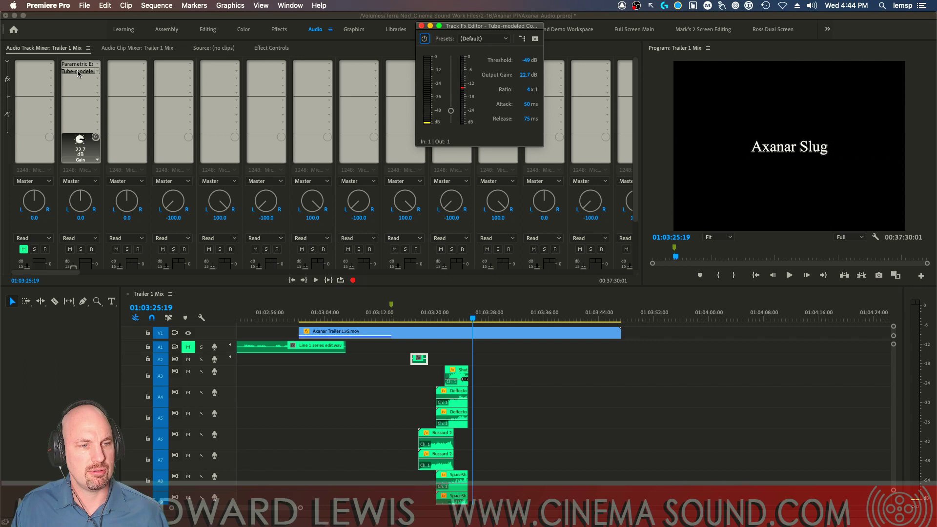
left_click(421, 26)
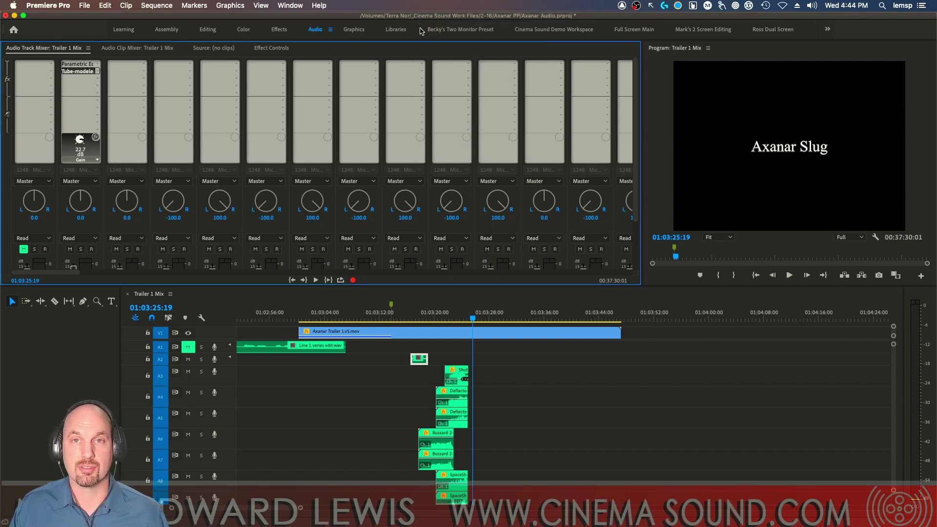
left_click(96, 101)
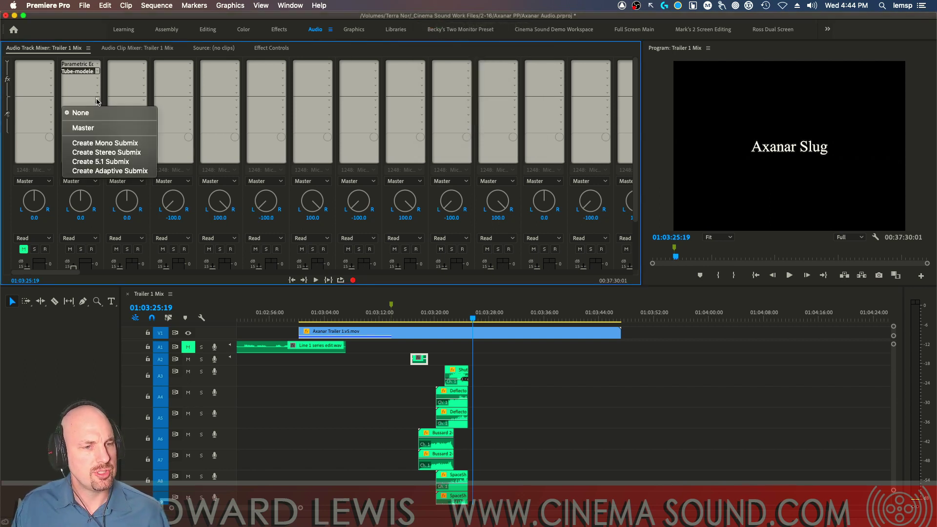
left_click(119, 153)
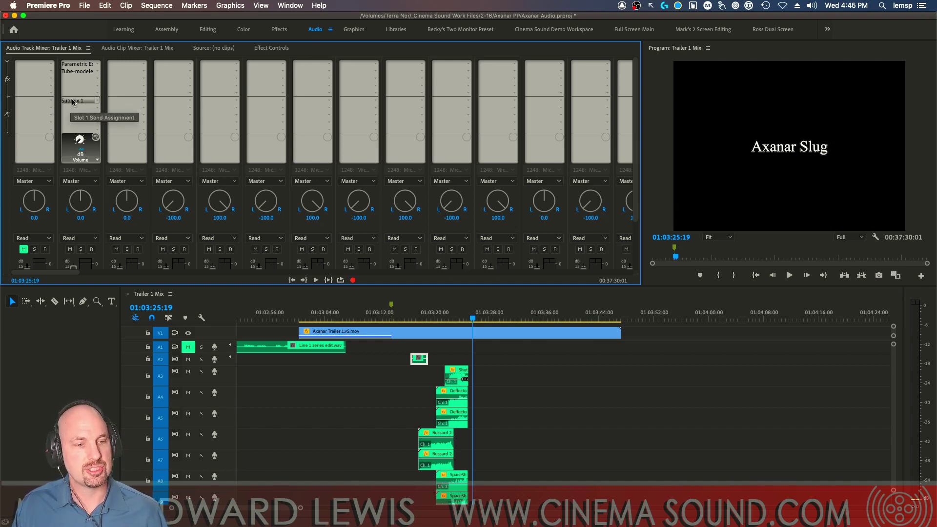
Step: Rename Submix 1 to 'VO Bus' so VO 2's send shows VO Bus
left_click_drag(49, 272, 629, 272)
scroll(630, 278, "down", 3)
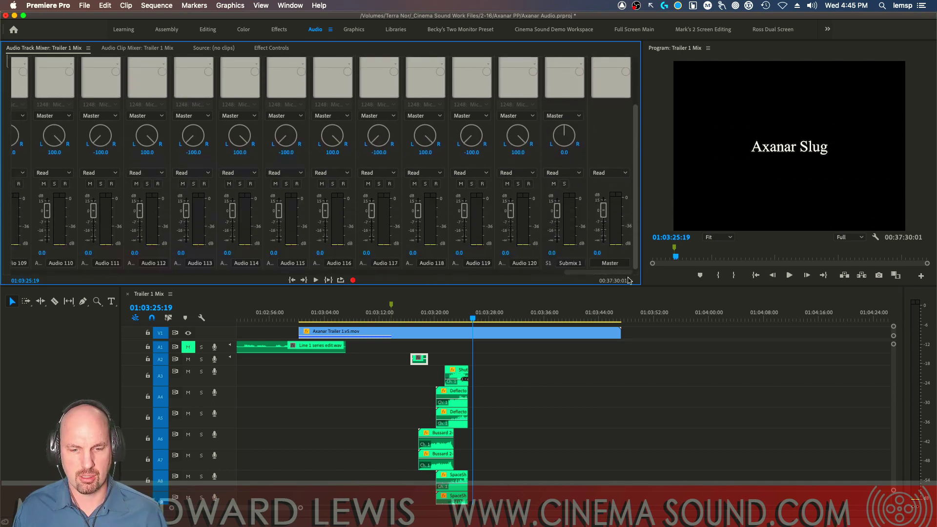
double_click(568, 263)
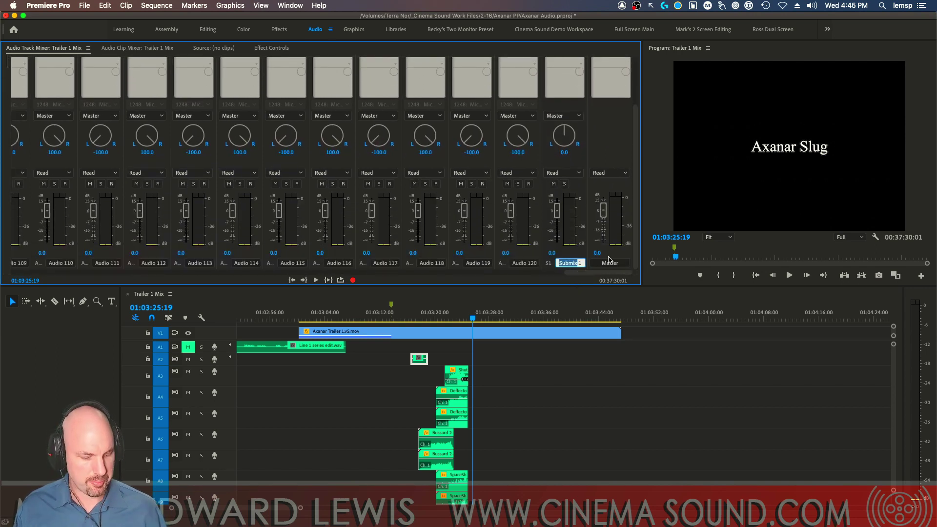
type("VO Bus")
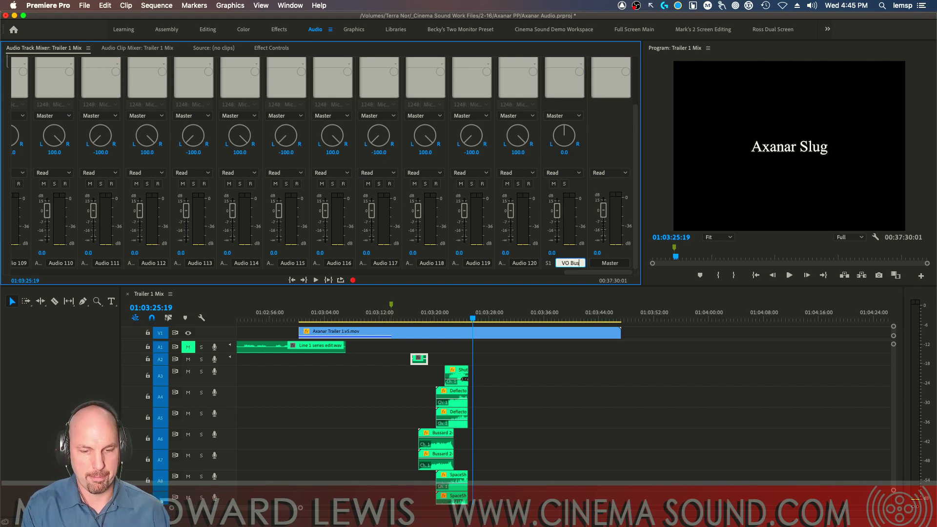
key("Return")
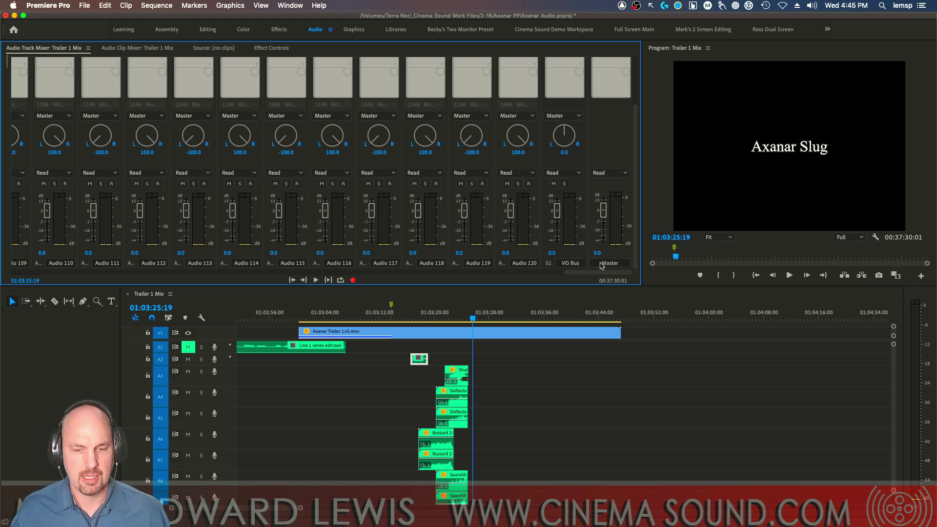
left_click_drag(602, 272, 1, 283)
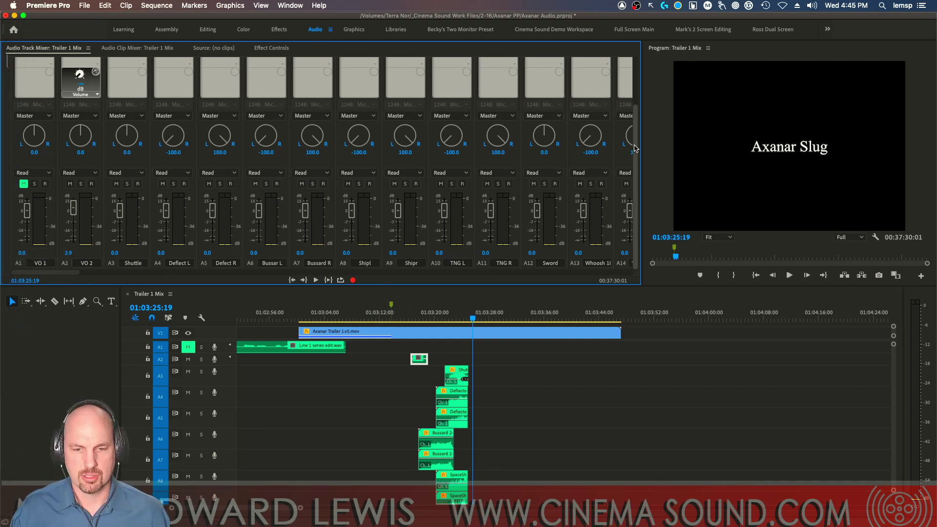
scroll(127, 124, "up", 5)
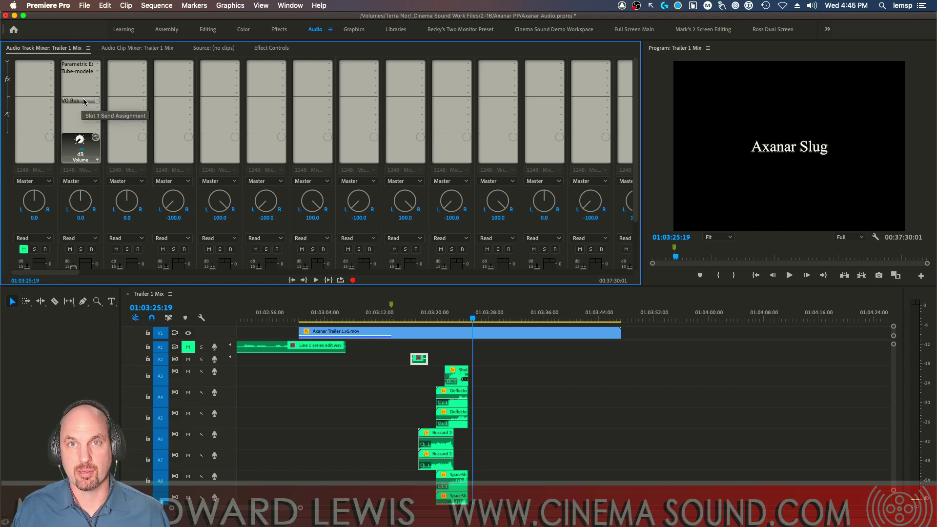
Step: Set VO 2's send to None and route its track output to VO Bus instead of Master
left_click(90, 101)
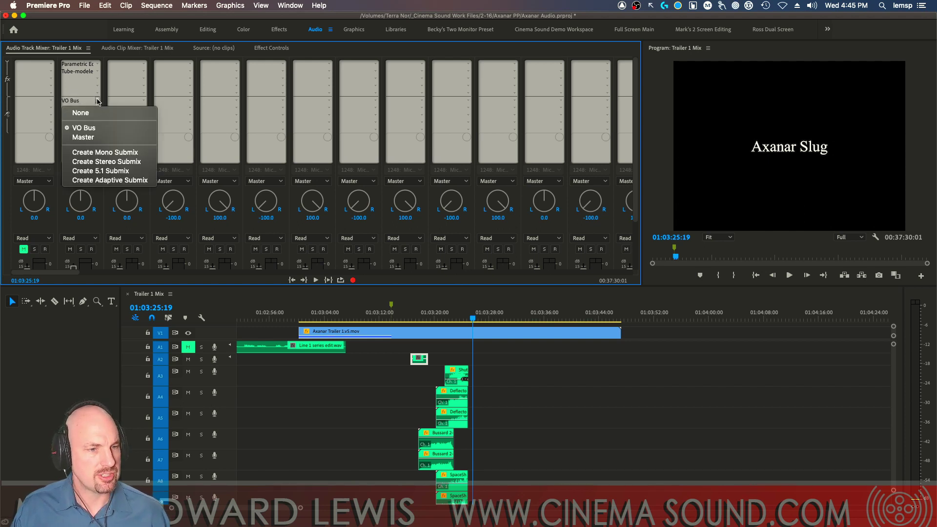
left_click(103, 115)
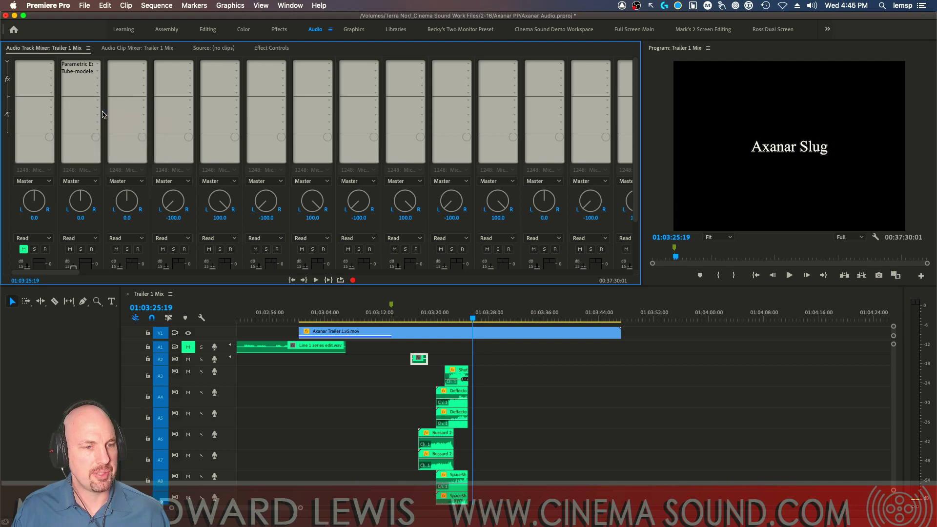
left_click(94, 183)
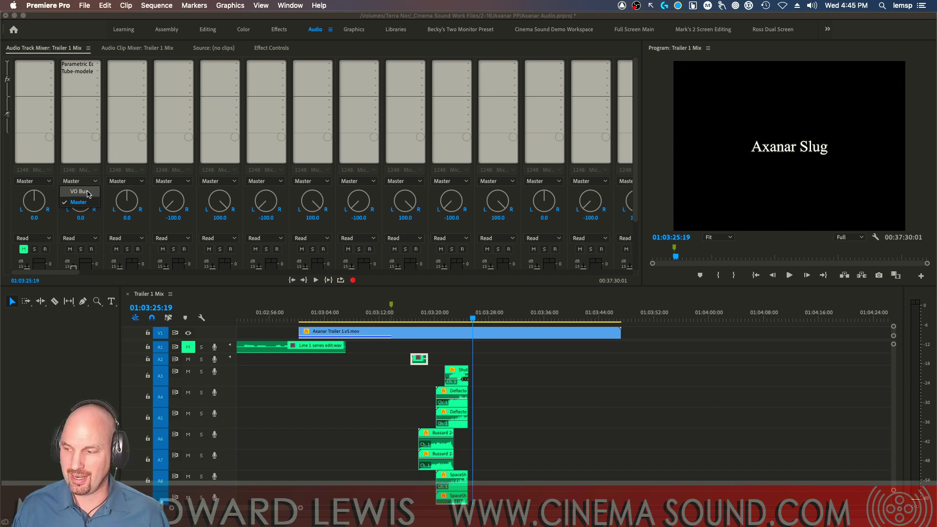
left_click(84, 191)
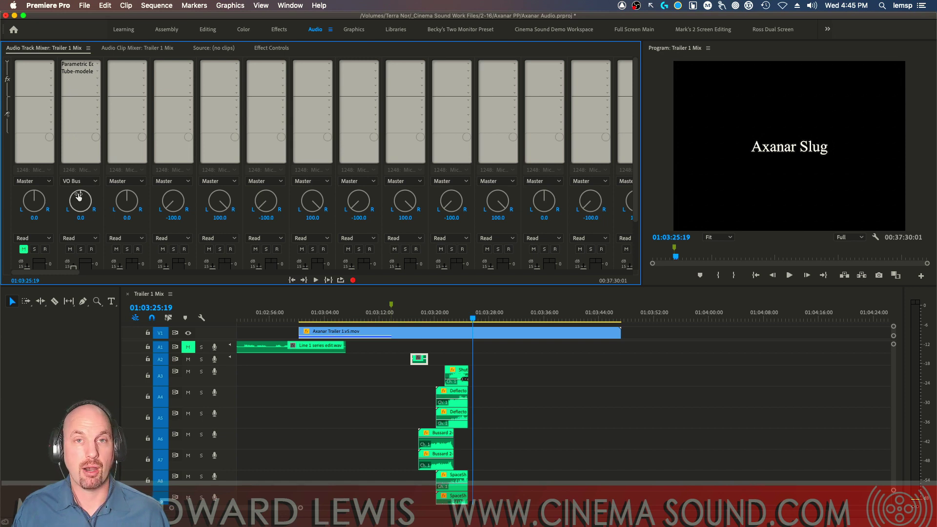
left_click_drag(49, 272, 605, 272)
Step: Solo VO 2 and play briefly from 01:03:16:06, stopping at 01:03:18:29
left_click_drag(636, 208, 636, 256)
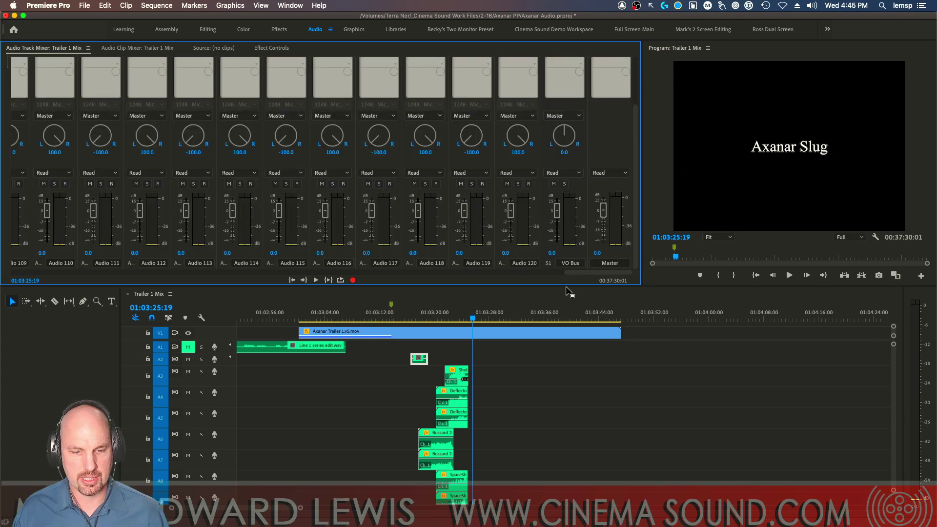
left_click(408, 319)
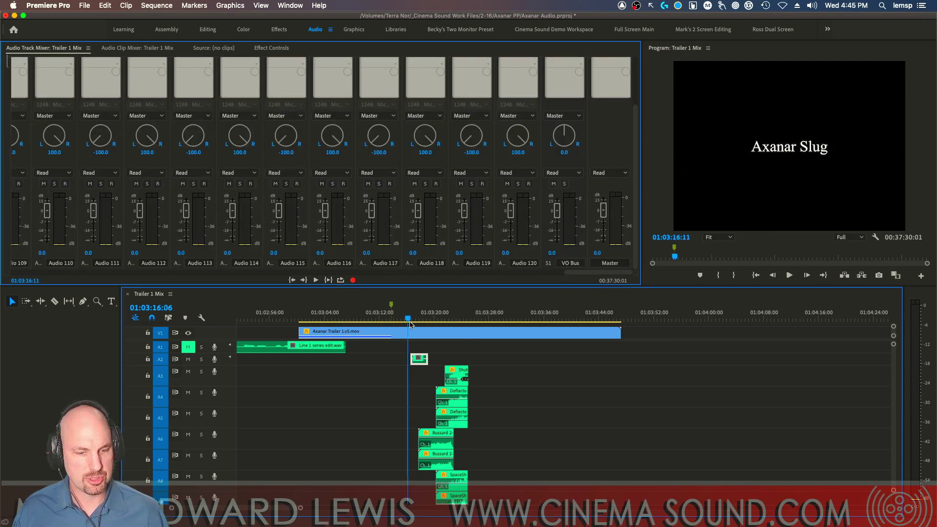
left_click(201, 359)
key("space")
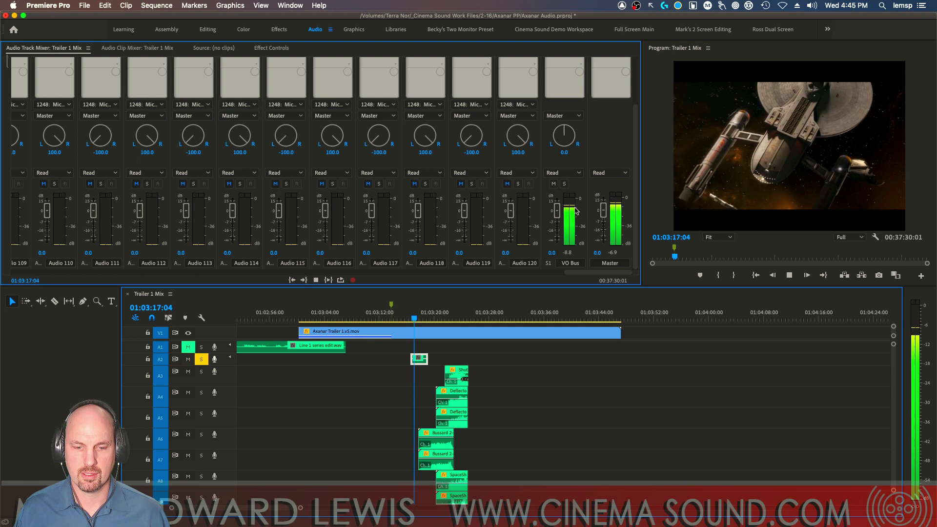
key("space")
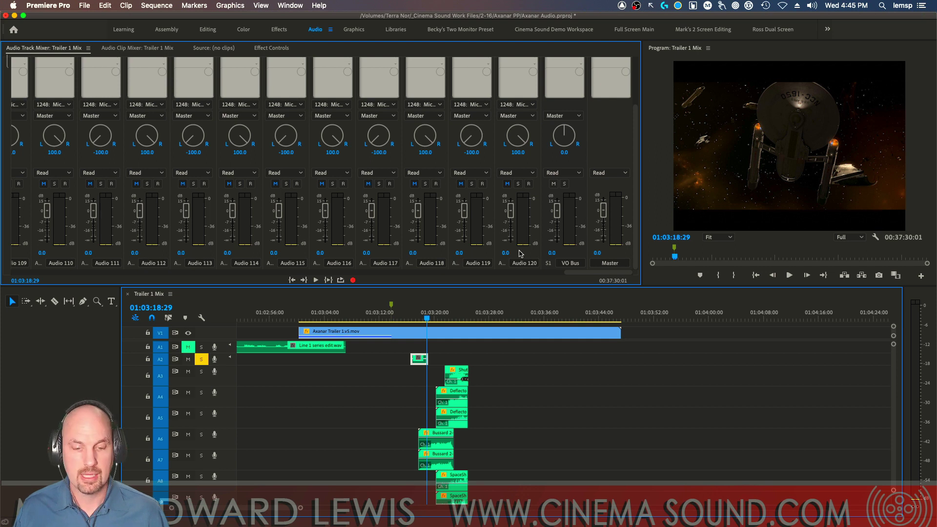
left_click_drag(609, 273, 15, 274)
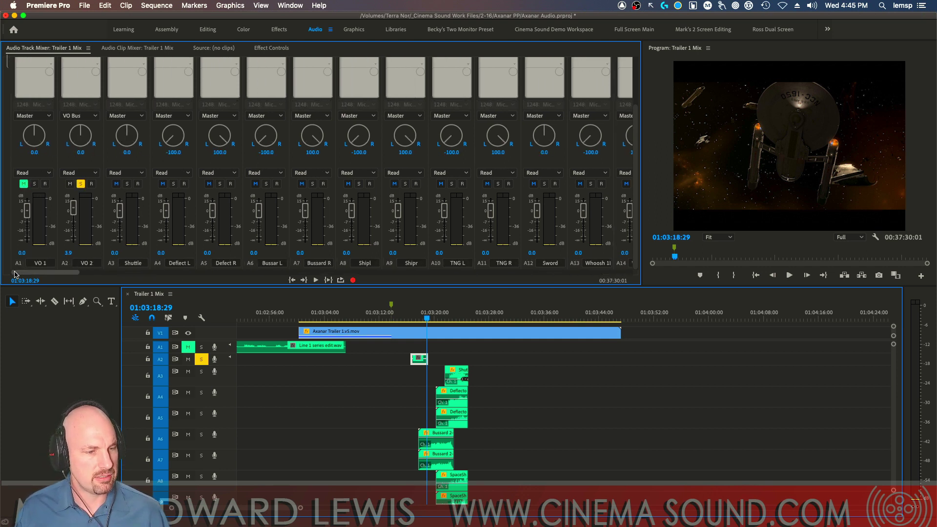
Step: Route VO 1's output to VO Bus and move the playhead back to 01:02:55:09
left_click(35, 117)
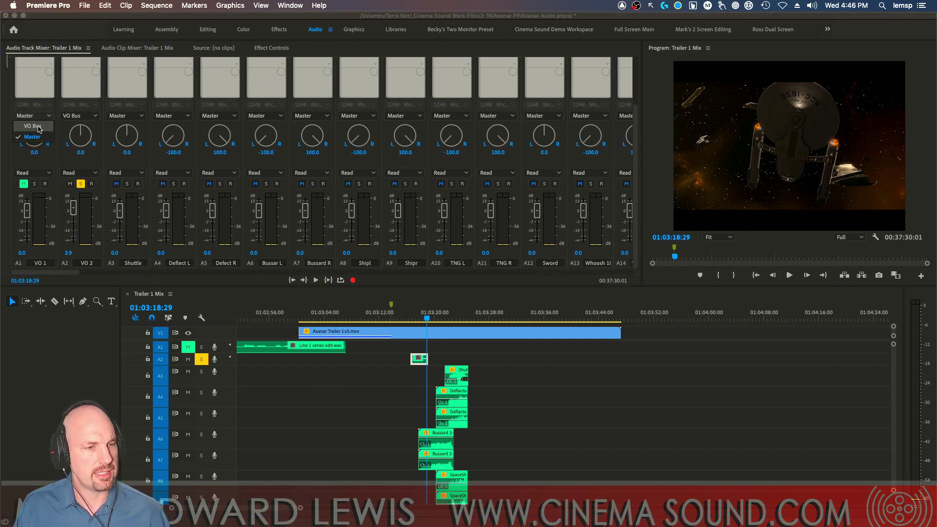
left_click(39, 128)
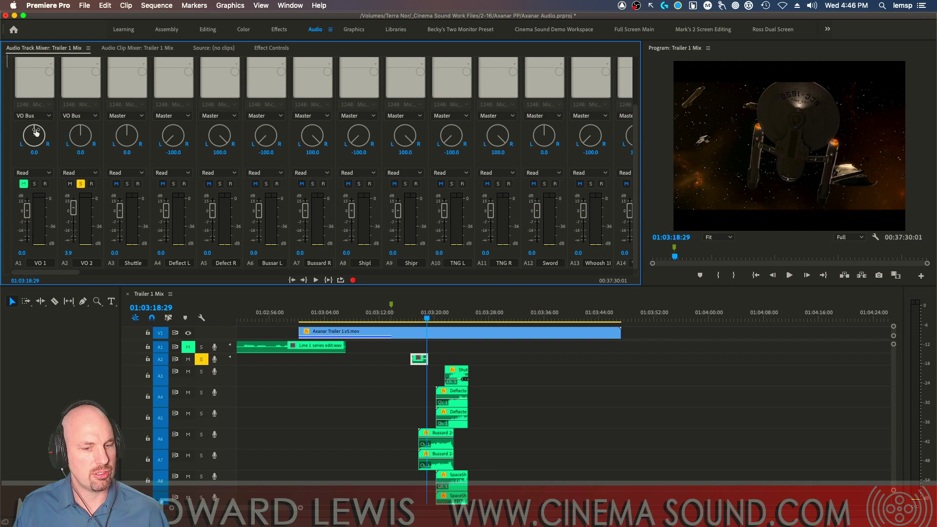
left_click(264, 318)
Step: Unsolo A2, unmute and solo A1, and play until 01:03:01:05
left_click(203, 359)
left_click(188, 347)
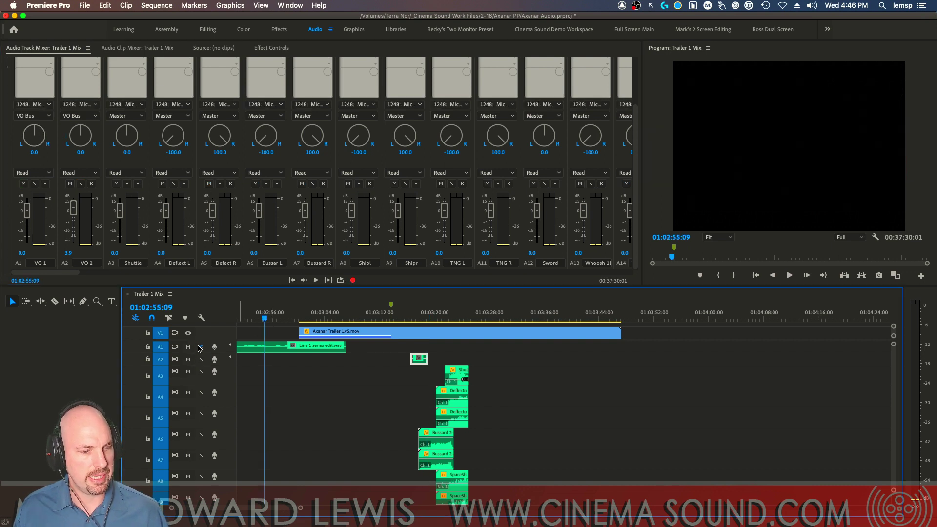
left_click(201, 347)
key("space")
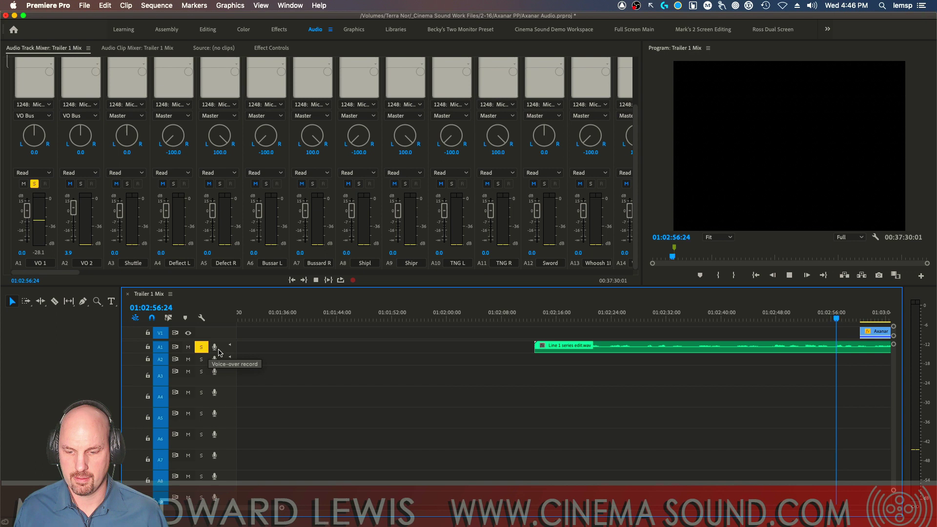
left_click_drag(43, 271, 637, 274)
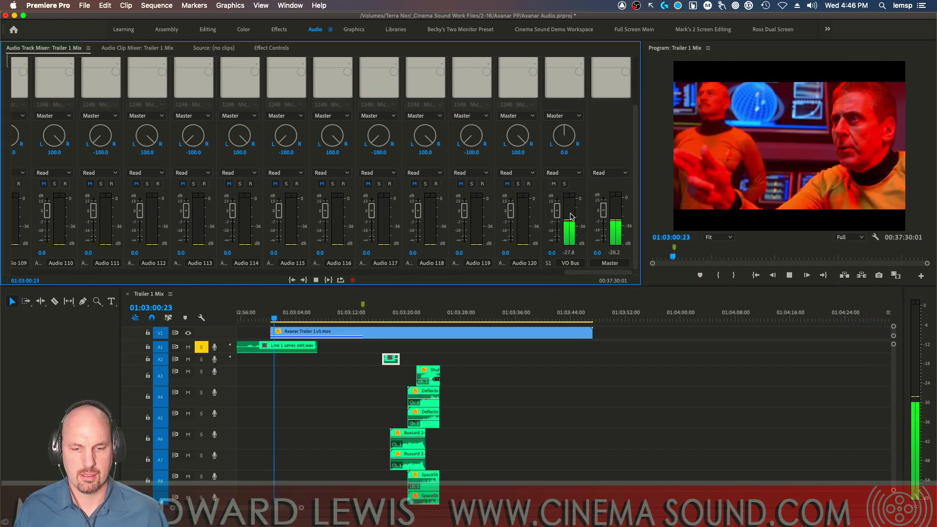
key("space")
left_click_drag(570, 272, 1, 264)
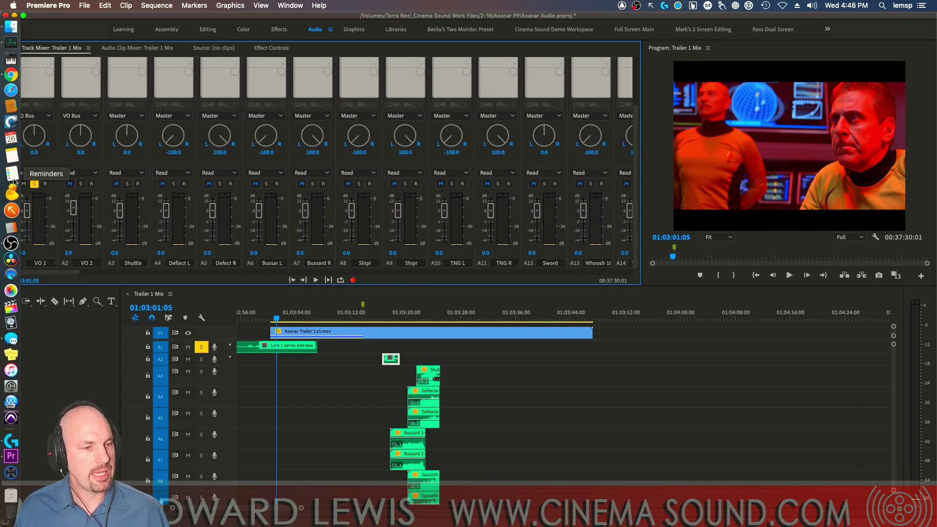
Step: Move the Line 1 series edit.wav clip later and play A1 and A2 soloed together
left_click(36, 184)
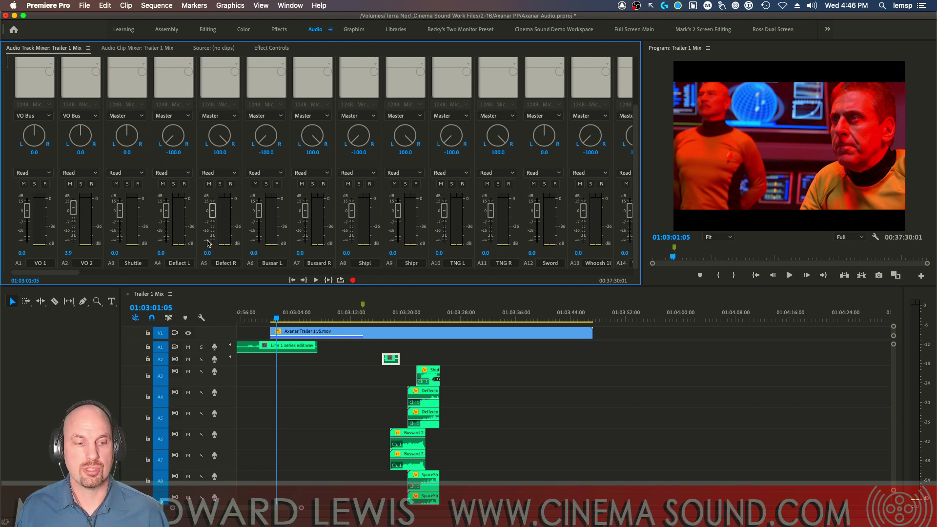
scroll(538, 262, "right", 15)
scroll(538, 262, "right", 10)
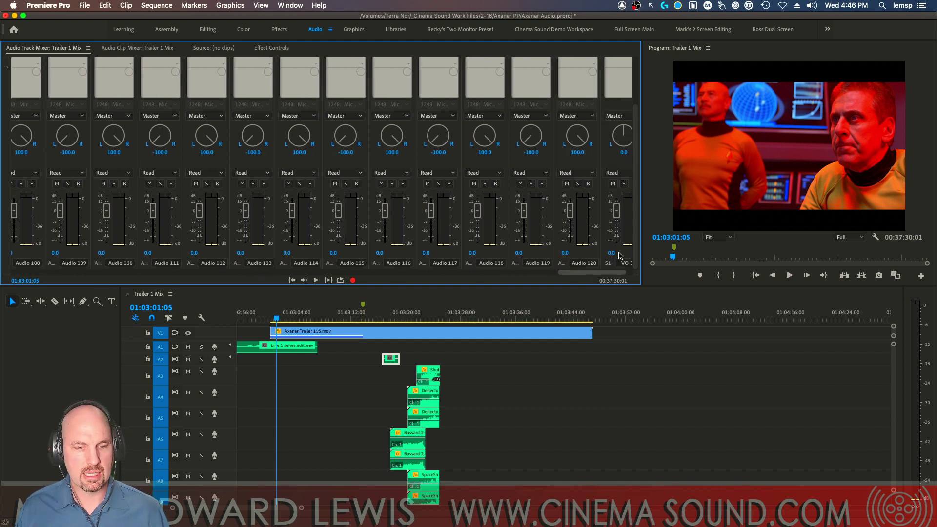
left_click_drag(293, 347, 400, 352)
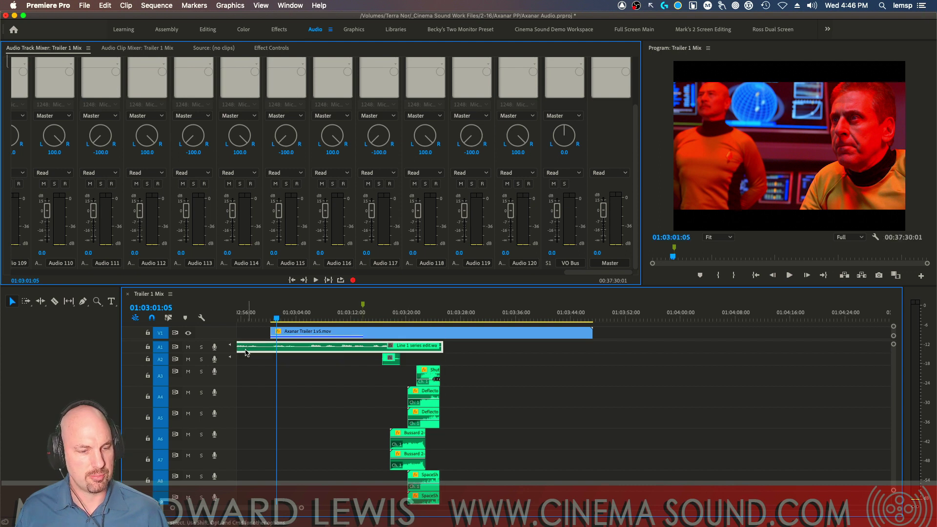
left_click(201, 347)
left_click(202, 361)
key("Down")
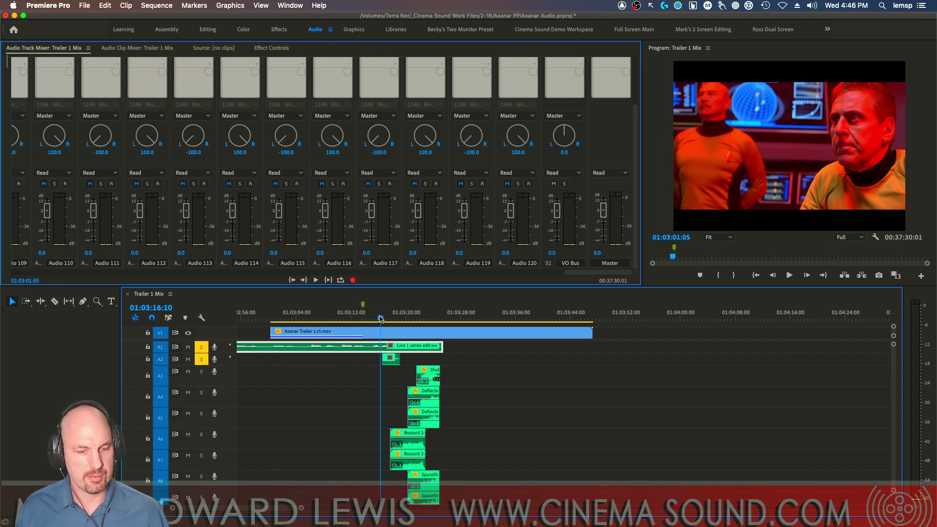
key("space")
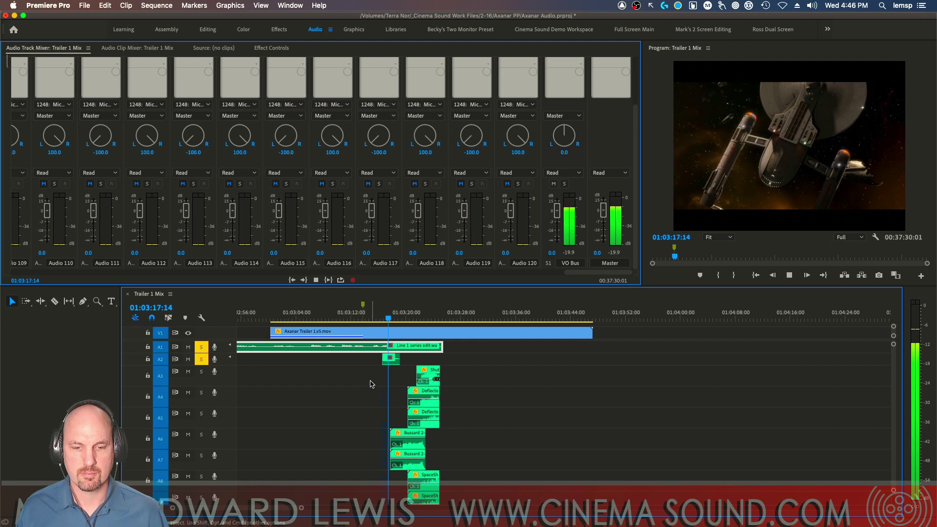
key("space")
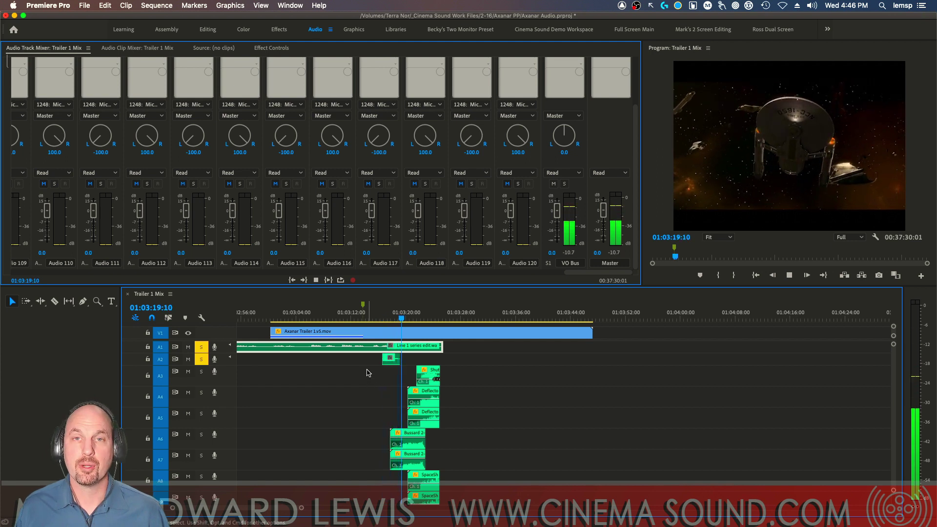
Step: Audition VO Bus soloed, unsolo it leaving Read automation, and expand the effects section
left_click(565, 184)
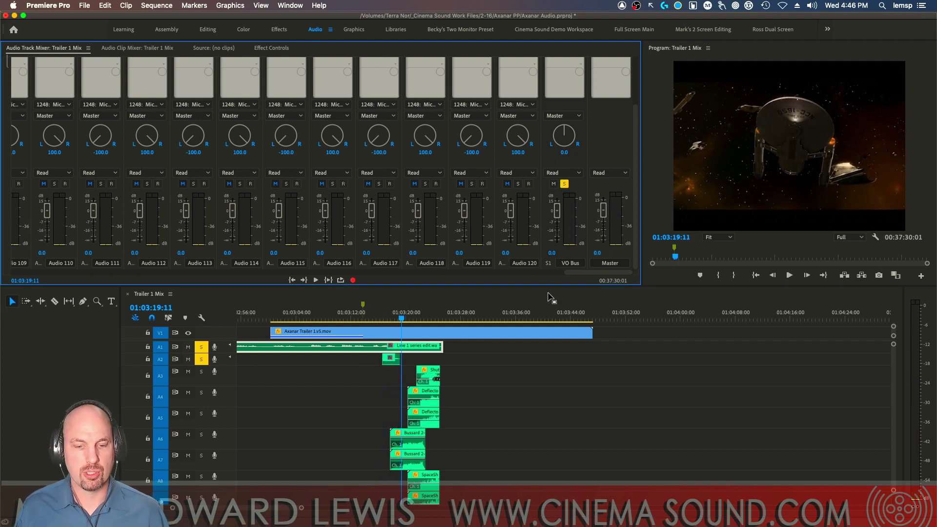
key("space")
left_click(381, 317)
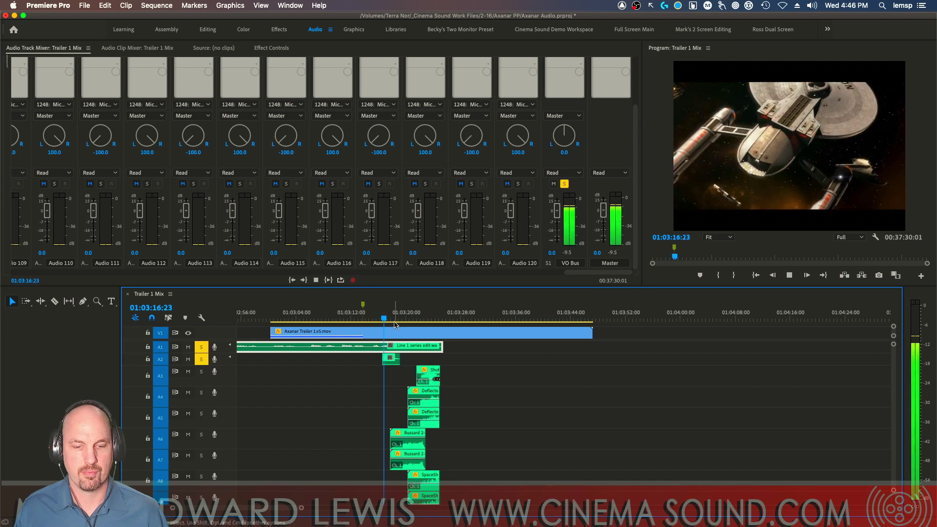
key("space")
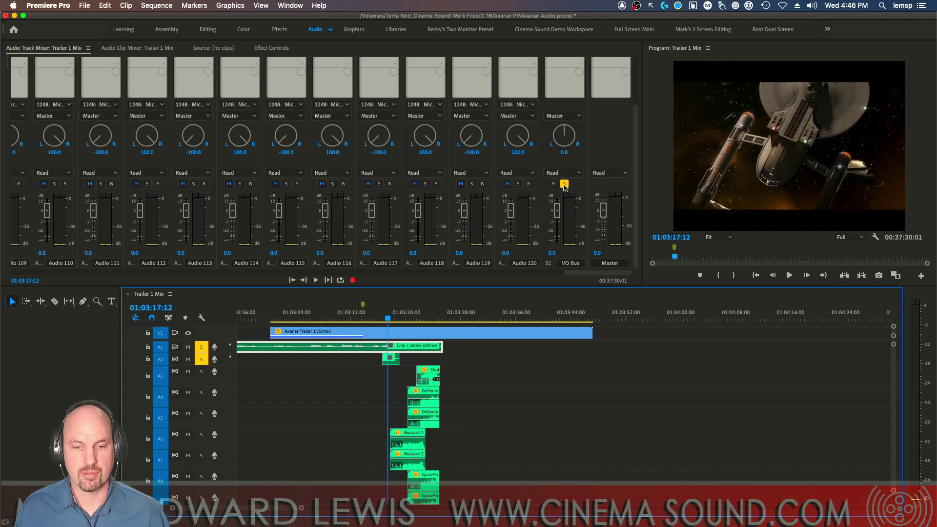
left_click(564, 185)
left_click(565, 173)
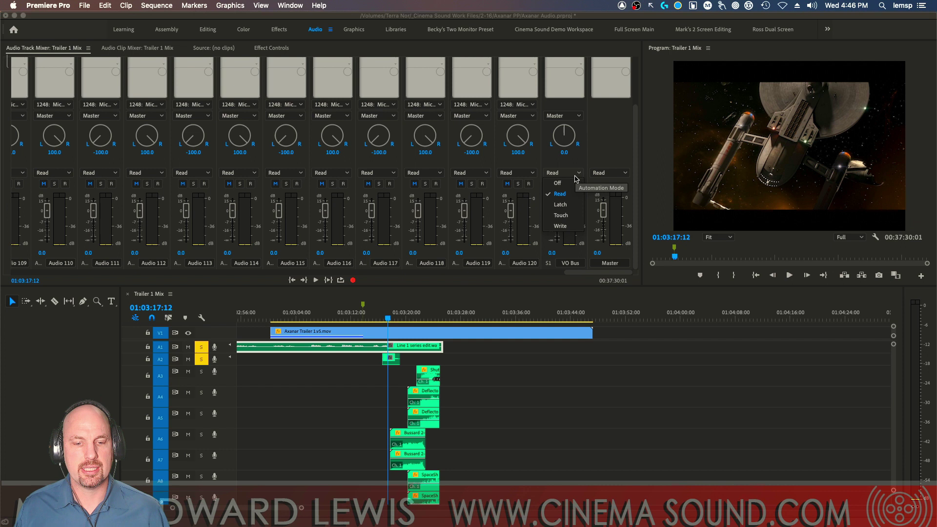
left_click(574, 173)
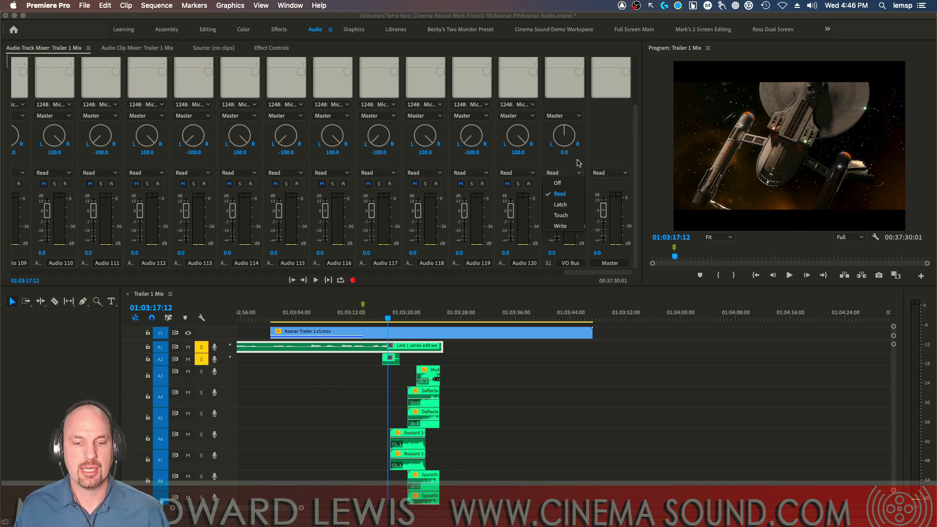
mouse_move(557, 210)
left_mouse_down()
mouse_move(559, 229)
mouse_move(557, 201)
mouse_move(558, 222)
left_mouse_up()
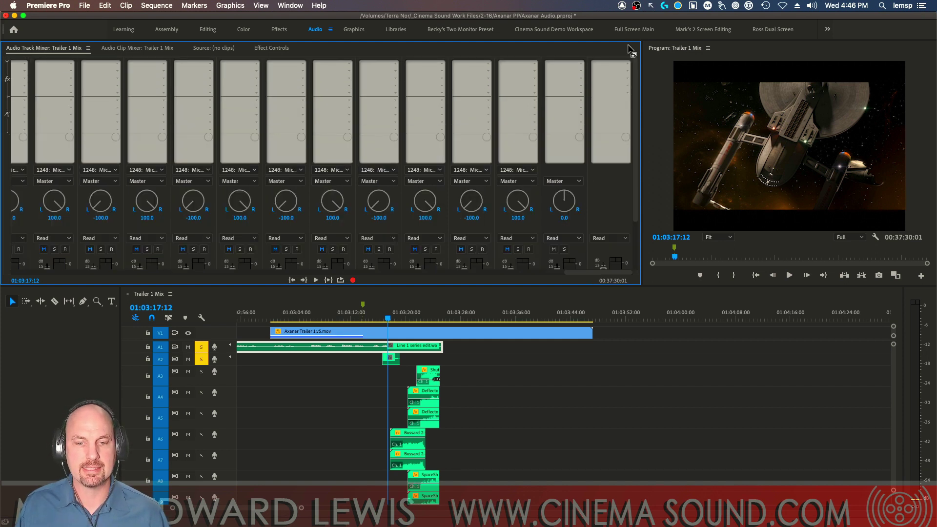
Step: Insert a Parametric Equalizer on the VO Bus and open its editor window
left_click(581, 63)
mouse_move(617, 112)
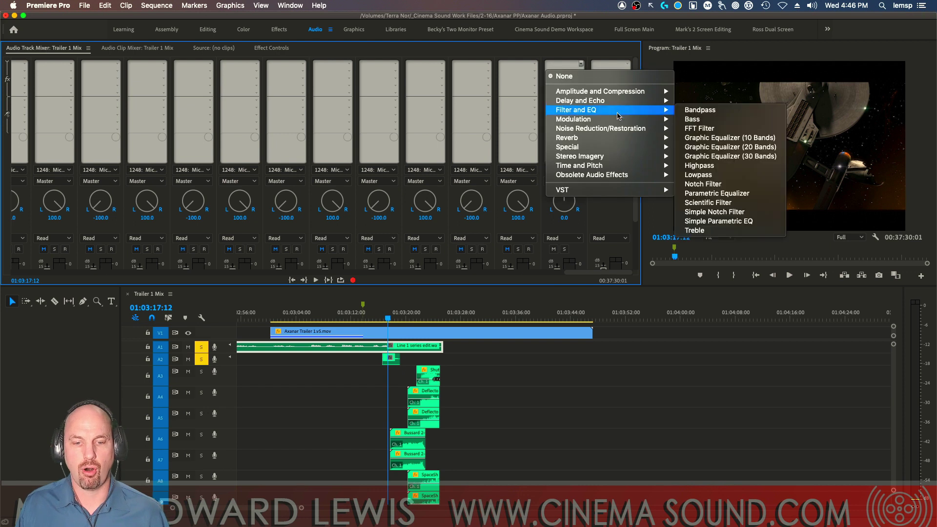
left_click(759, 194)
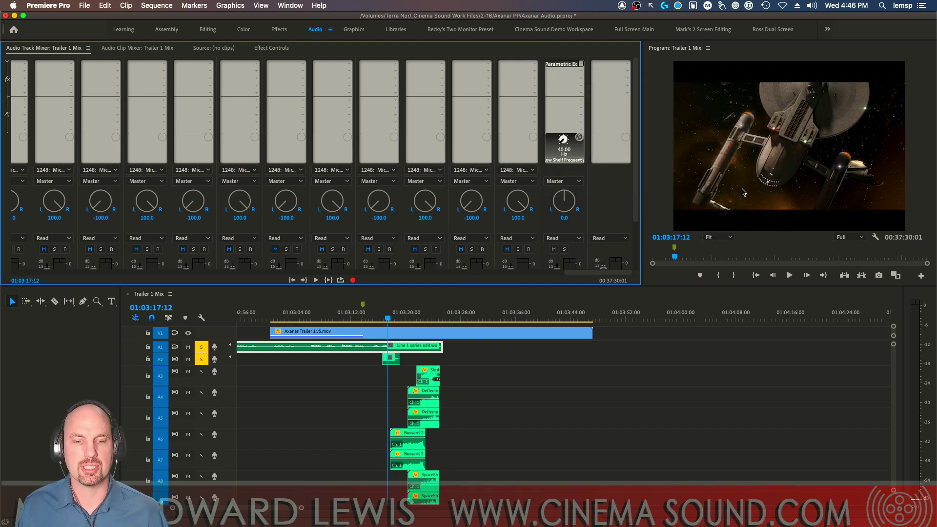
double_click(574, 65)
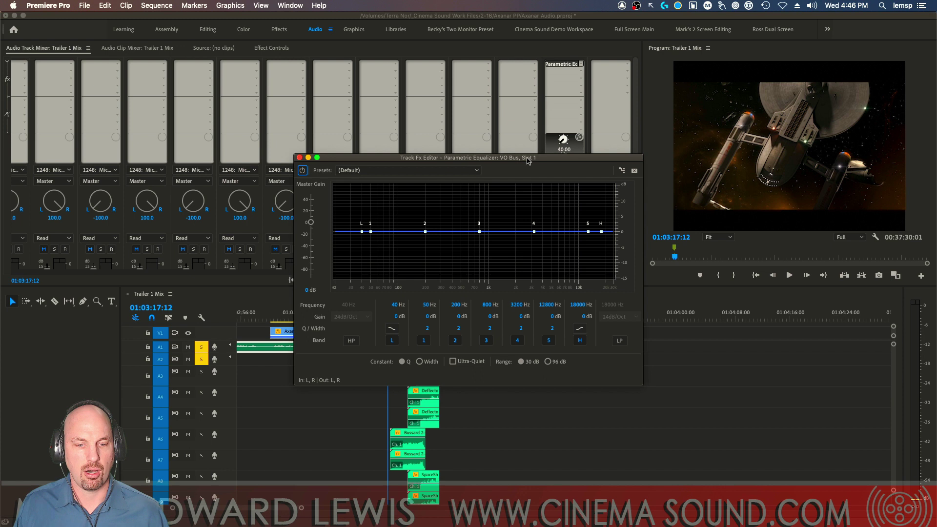
left_click_drag(547, 161, 668, 40)
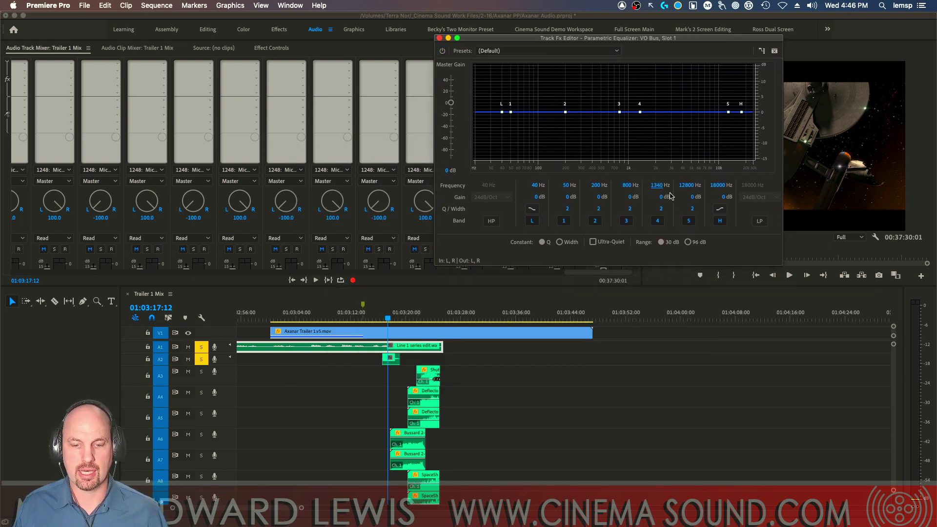
Step: Boost EQ band 4 to 14.2 dB around 1340 Hz, audition playback, and close the editor
left_click_drag(668, 198, 429, 310)
left_click(386, 319)
key("space")
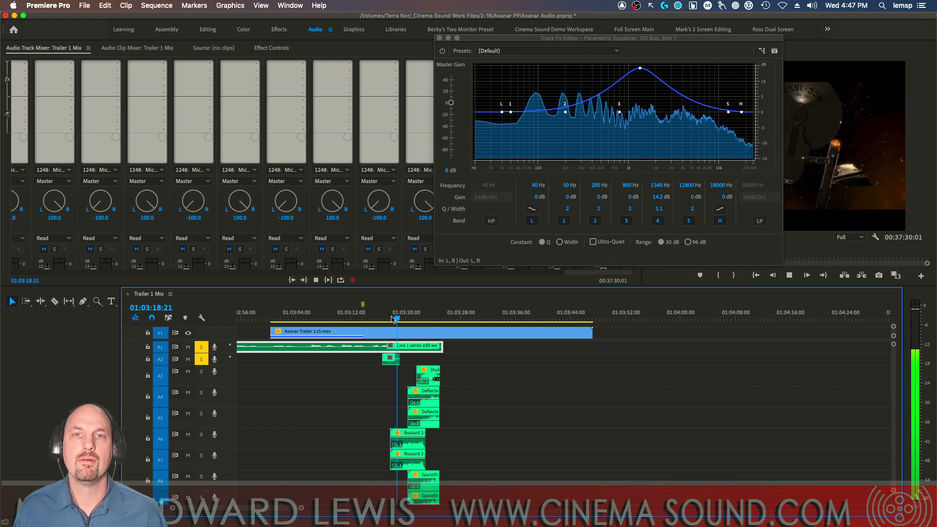
key("space")
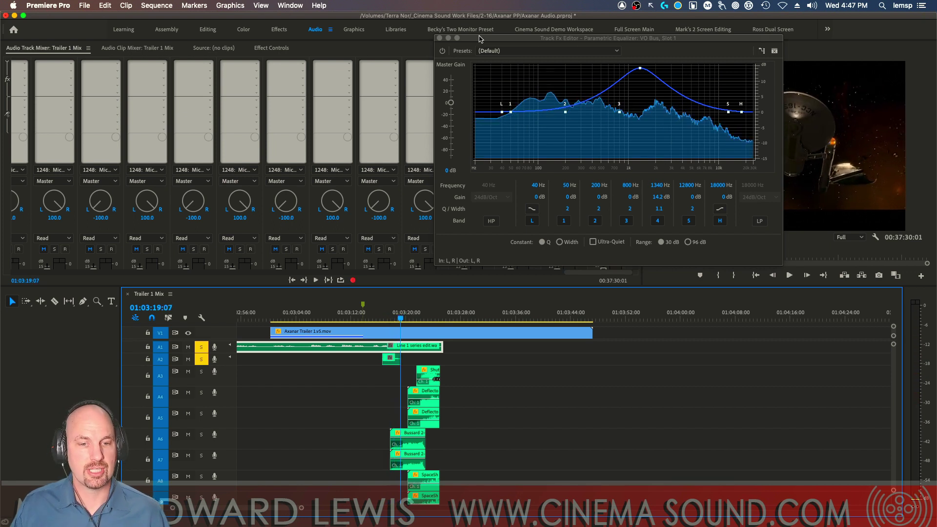
left_click(439, 37)
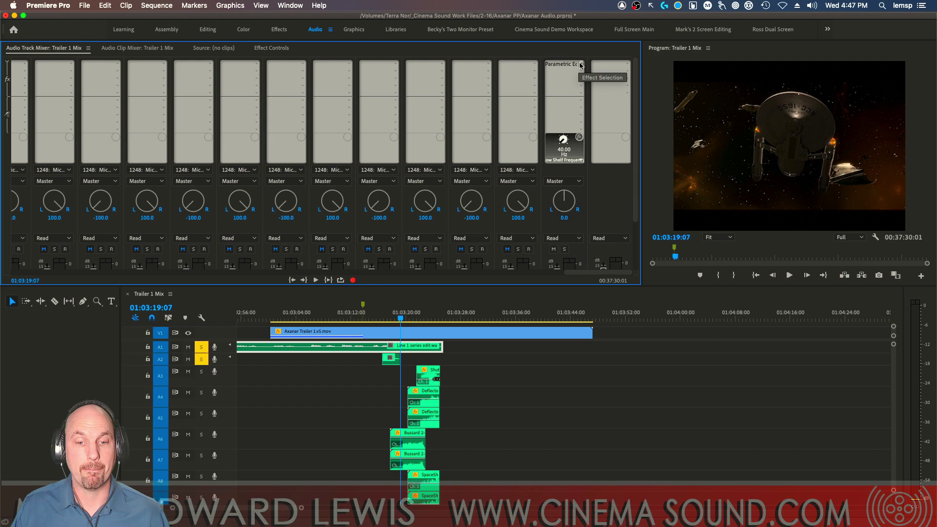
Step: Remove the equalizer from the VO Bus and unsolo tracks A1 and A2
left_click(566, 64)
left_click(578, 78)
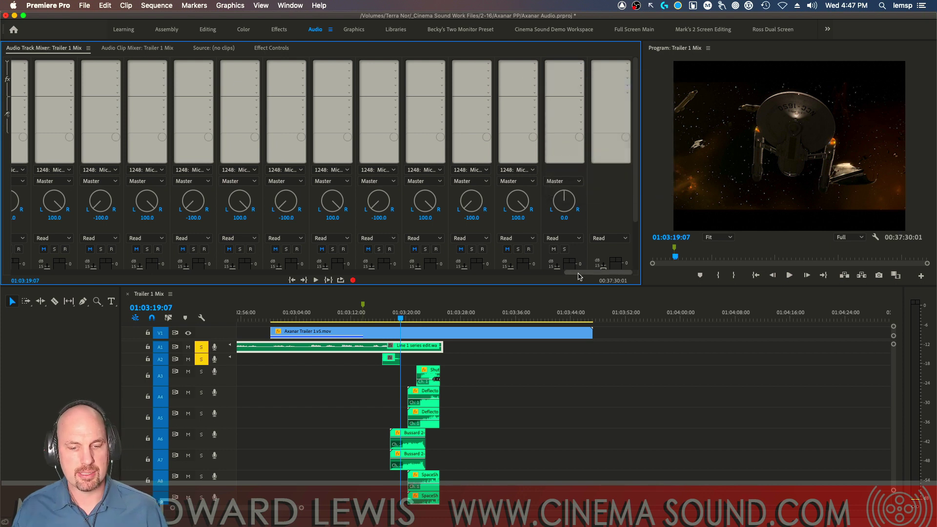
left_click(201, 348)
left_click(201, 360)
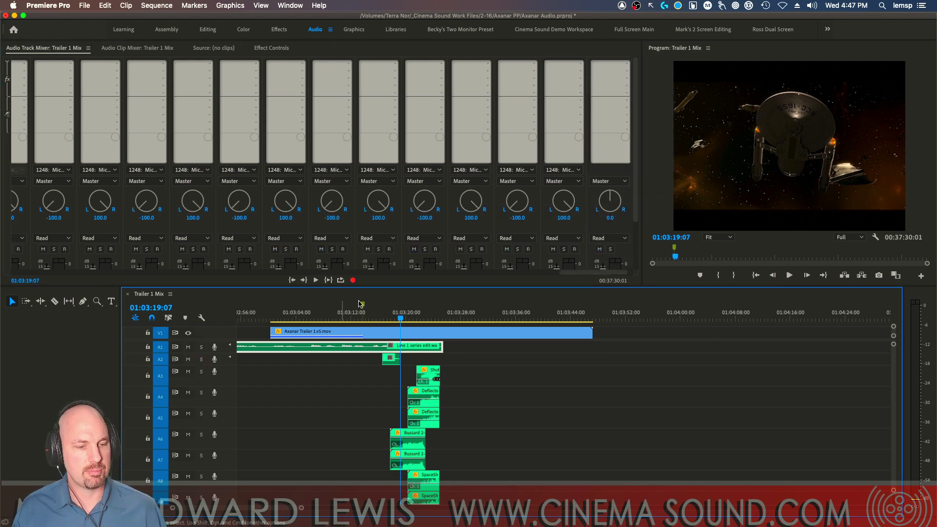
Step: Solo the A3 Shuttle track, audition it briefly, then unsolo it
left_click_drag(583, 272, 10, 265)
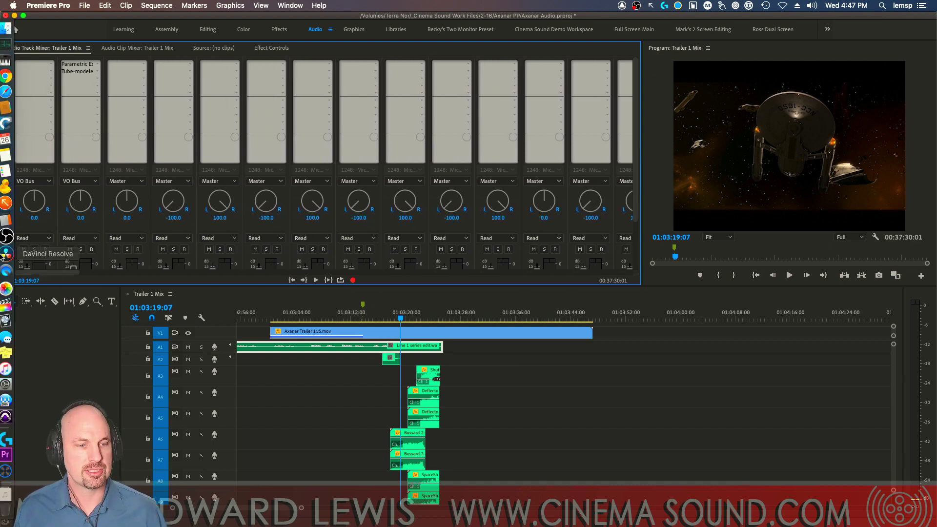
left_click_drag(635, 163, 640, 239)
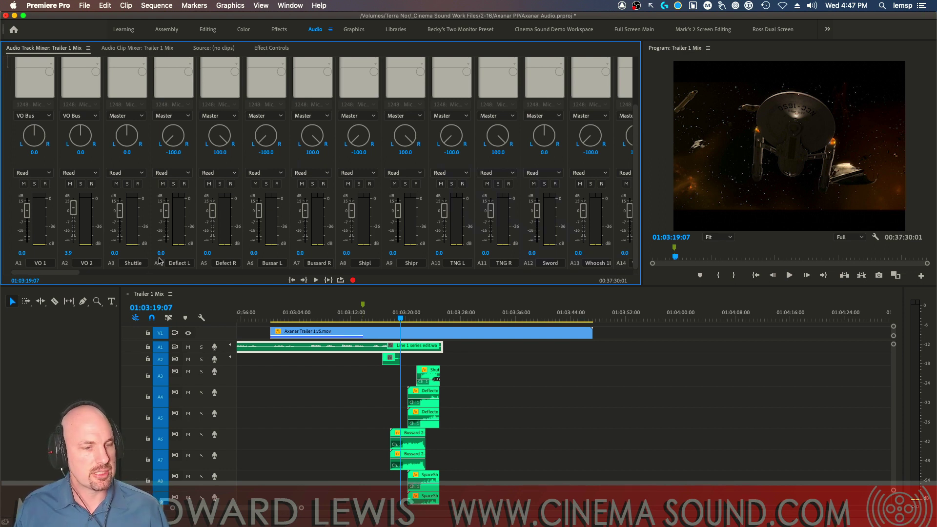
left_click(201, 371)
left_click(415, 322)
key("space")
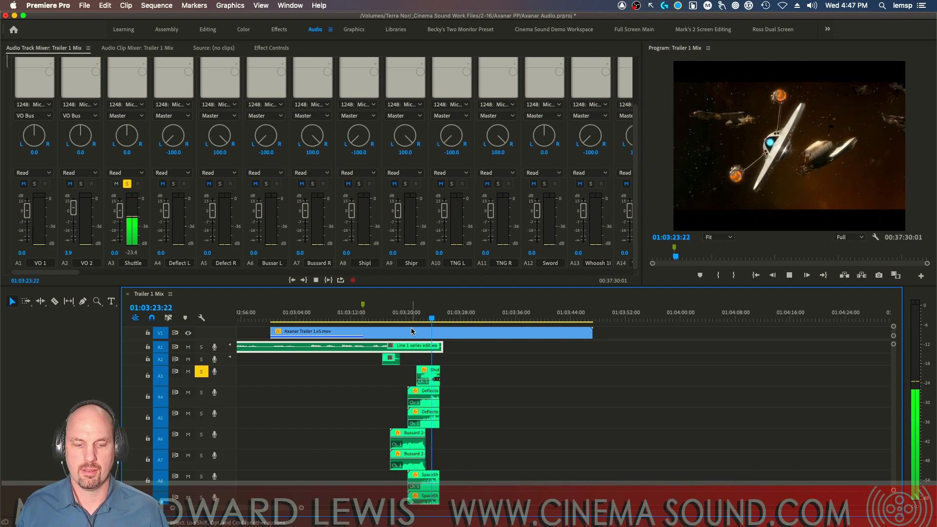
key("space")
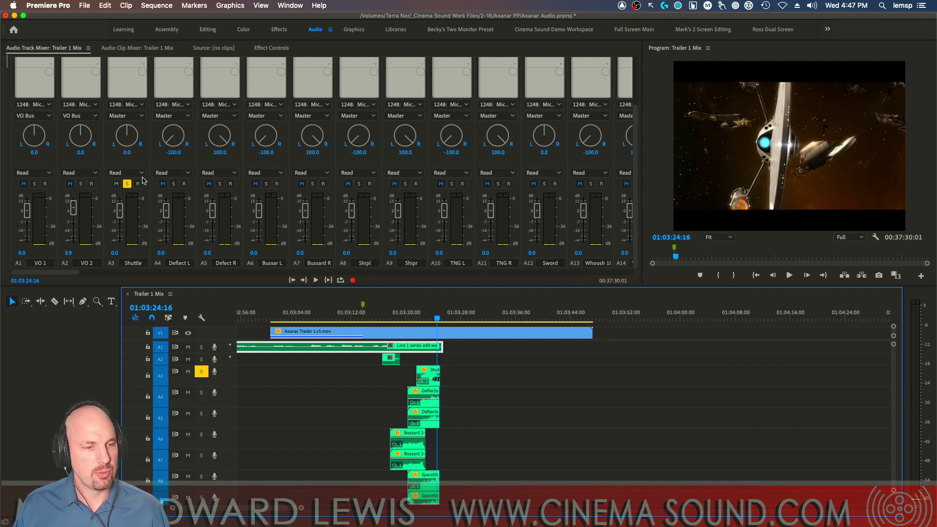
left_click(126, 184)
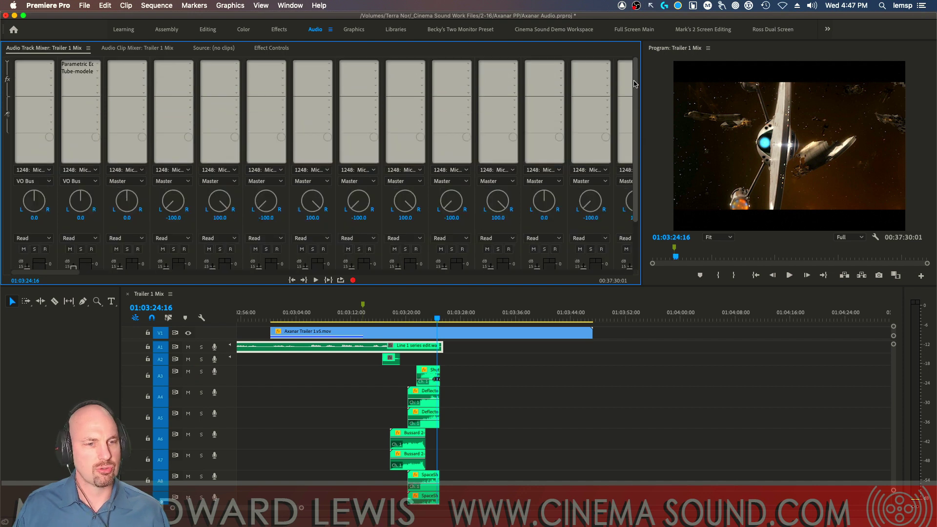
Step: Create a stereo submix from track A3's send, then reset that send to None
left_click(144, 116)
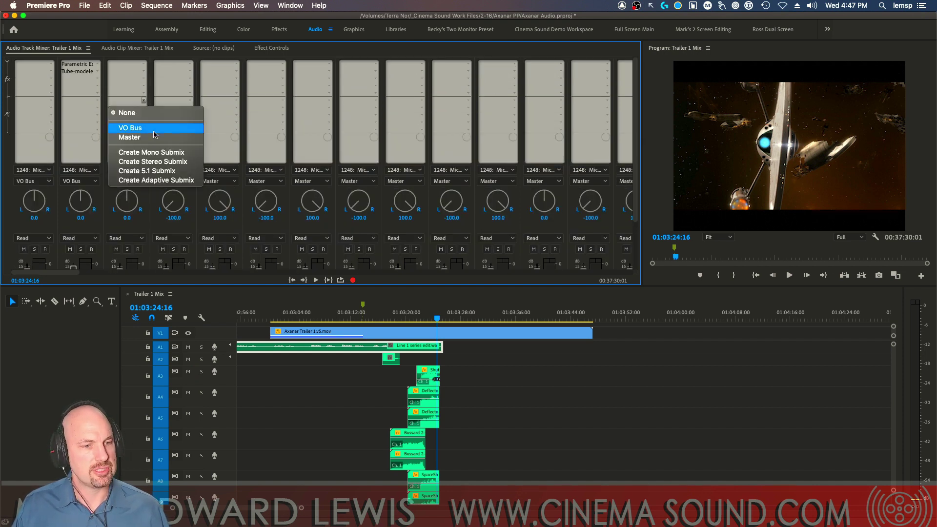
left_click(156, 162)
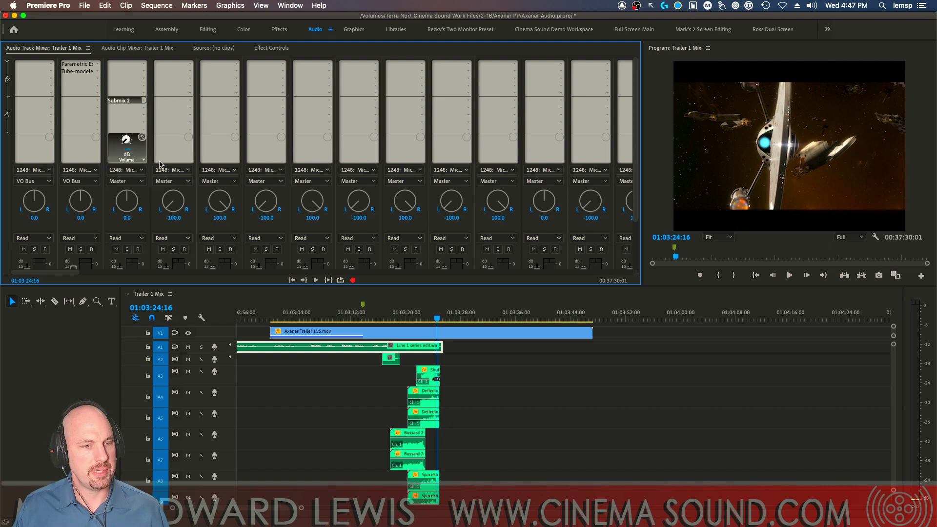
left_click(131, 101)
left_click(132, 111)
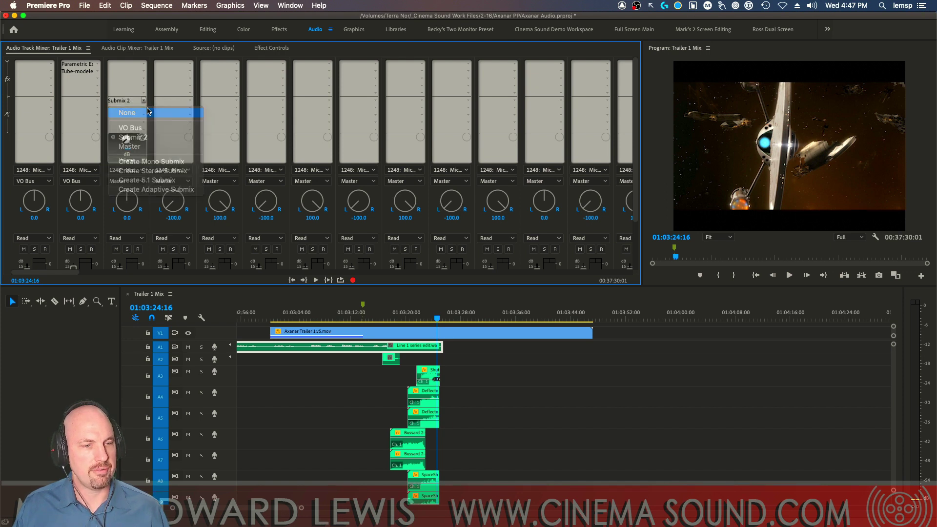
left_click_drag(58, 272, 610, 272)
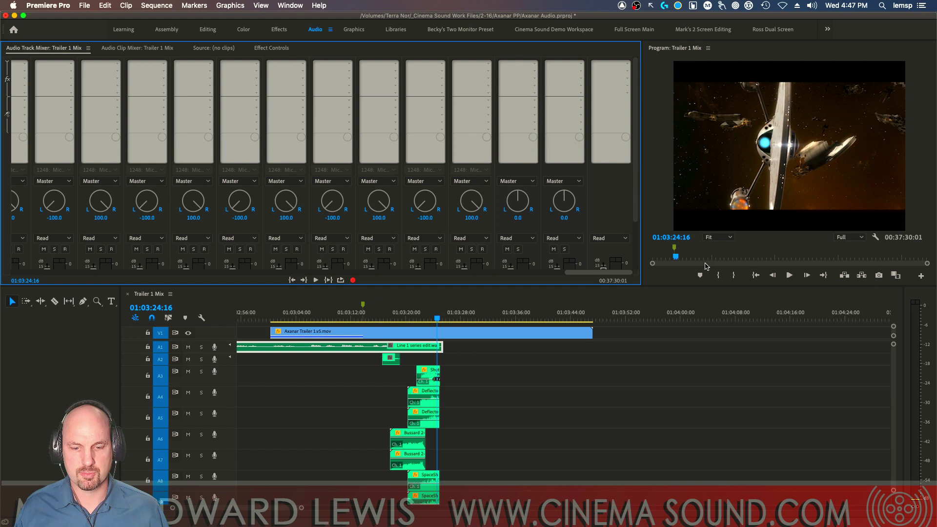
left_click_drag(636, 201, 634, 259)
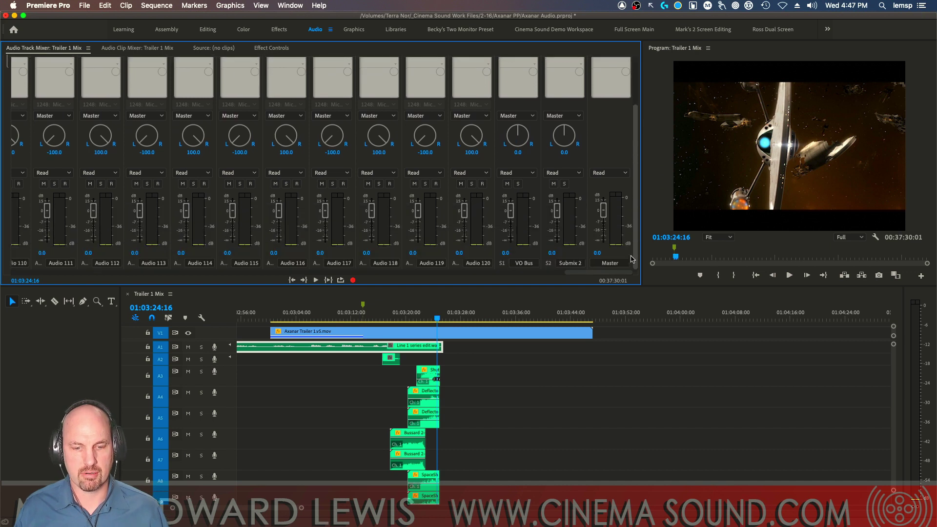
Step: Rename Submix 2 to 'SFX Bus' and briefly play the sequence to check
left_click(575, 264)
type("SF")
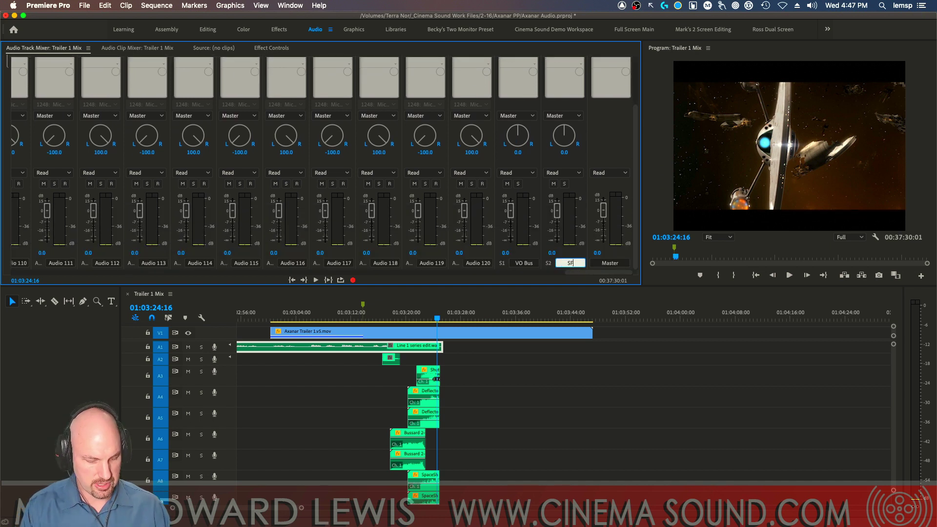
type("X Bus")
key("Return")
key("space")
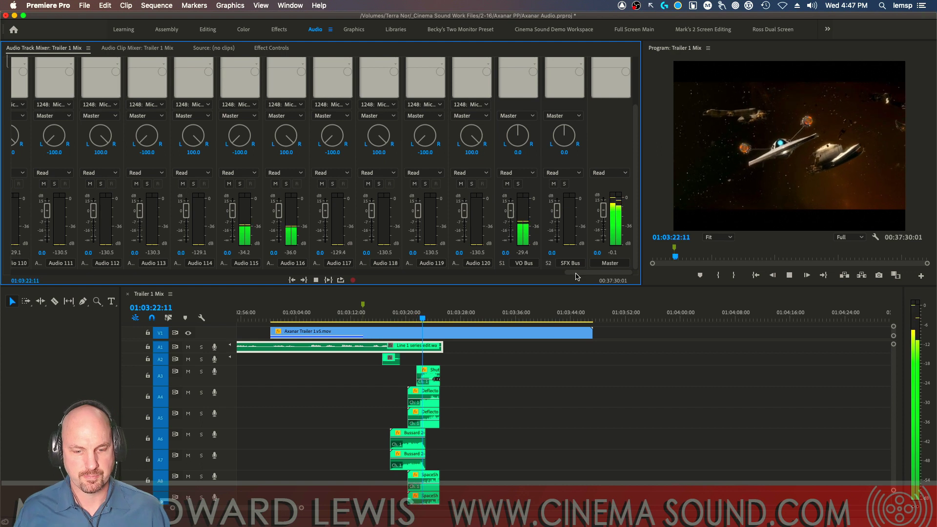
key("space")
left_click_drag(580, 272, 34, 272)
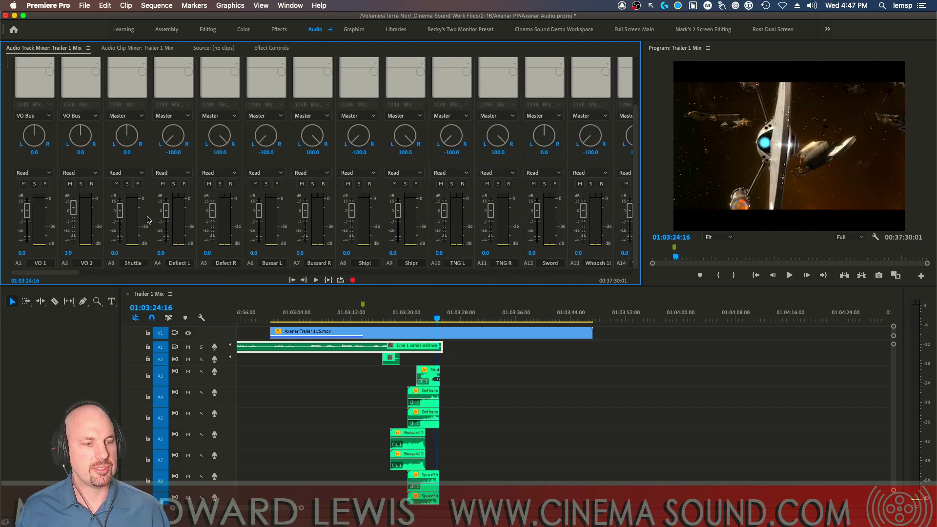
Step: Route the outputs of tracks A3 (Shuttle) through A6 to the SFX Bus
left_click(127, 117)
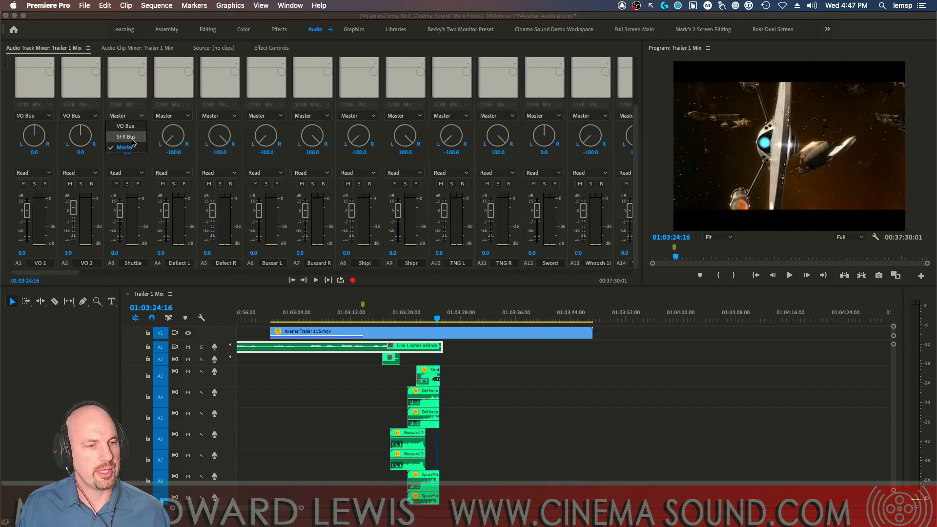
left_click(128, 137)
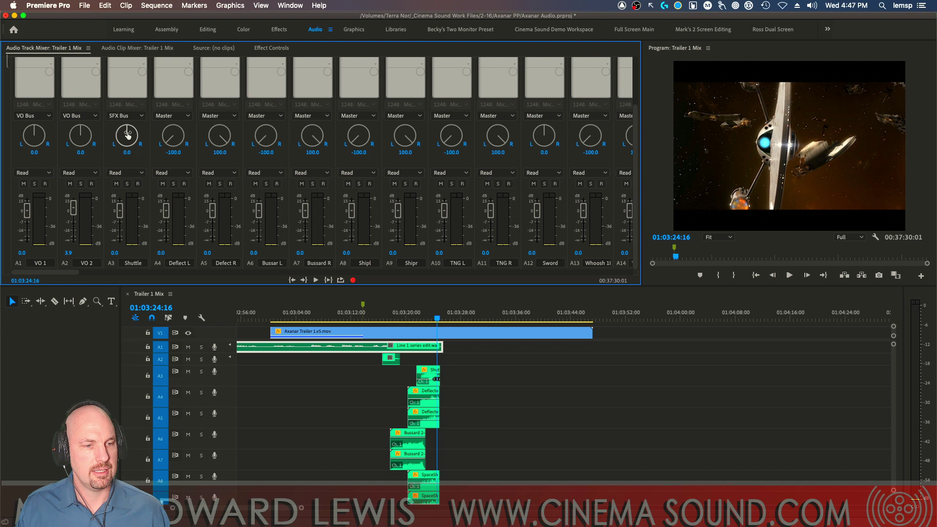
left_click(167, 116)
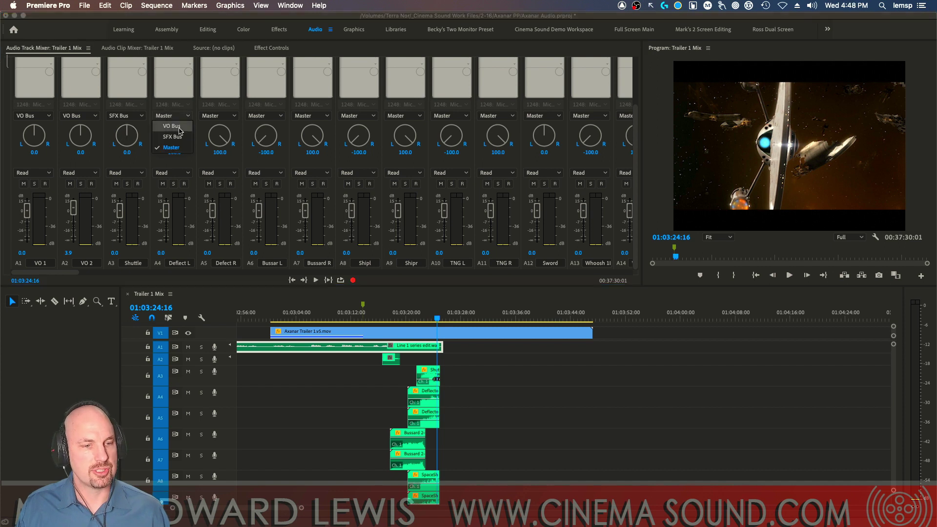
left_click(181, 136)
left_click(213, 116)
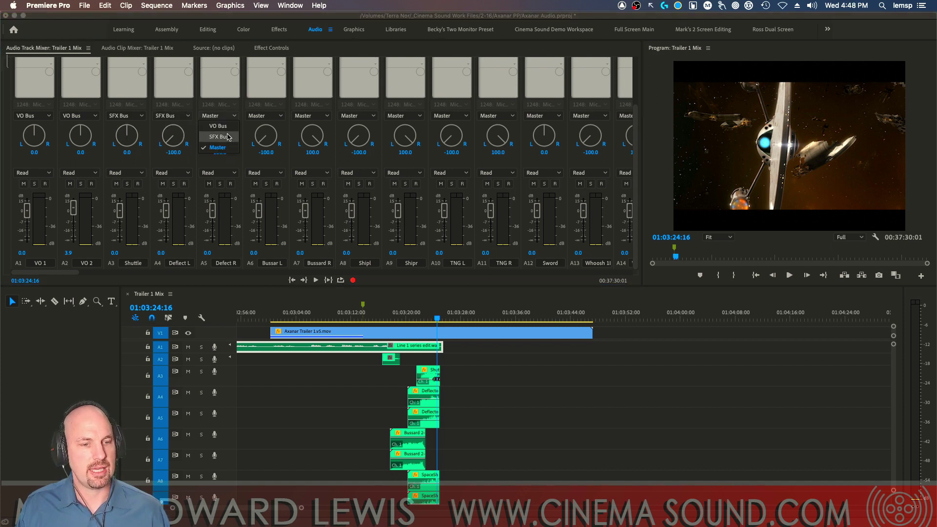
left_click(216, 137)
left_click(260, 118)
left_click(266, 136)
Step: Route the outputs of tracks A7 through A10 to the SFX Bus
left_click(307, 116)
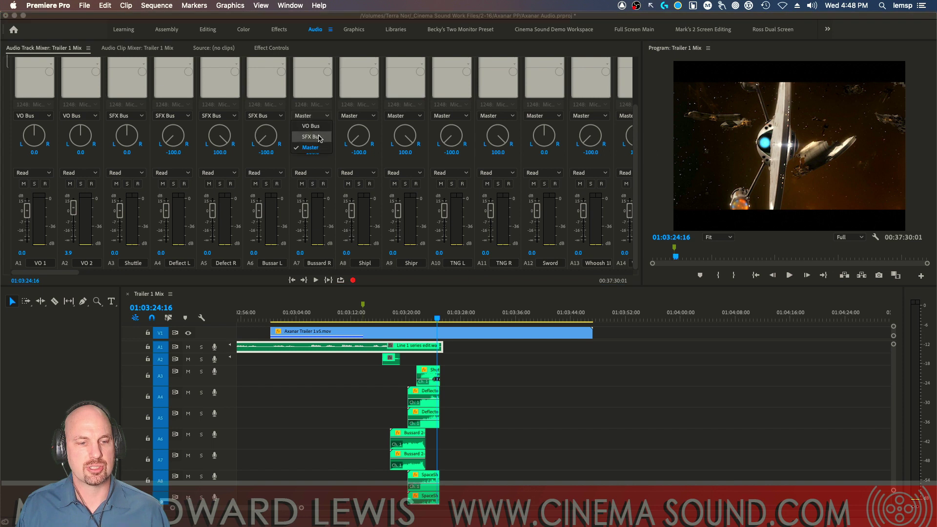
left_click(312, 137)
left_click(356, 116)
left_click(360, 136)
left_click(402, 116)
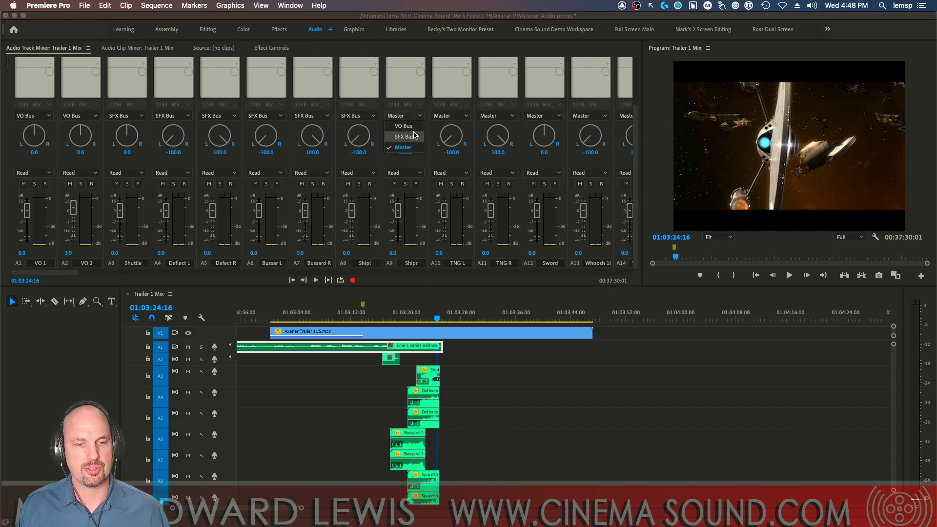
left_click(414, 136)
left_click(449, 116)
left_click(451, 134)
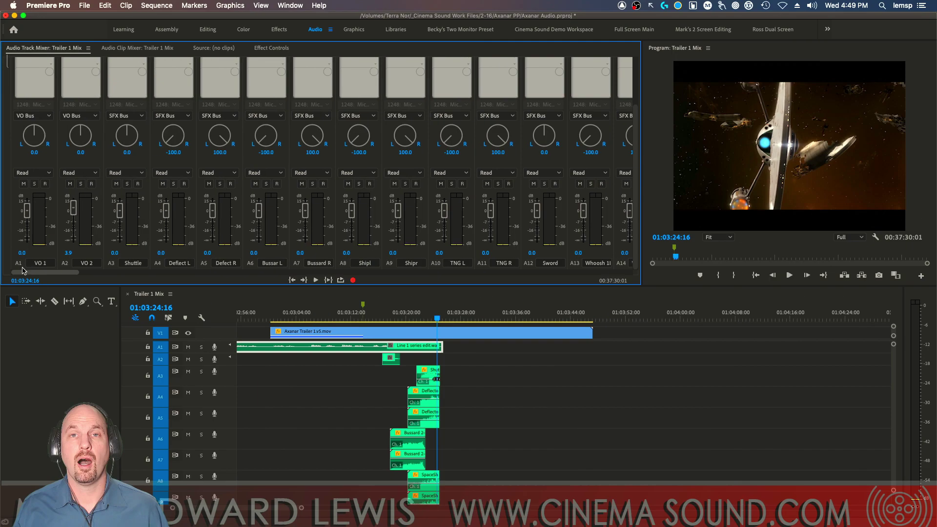
left_click_drag(35, 272, 656, 272)
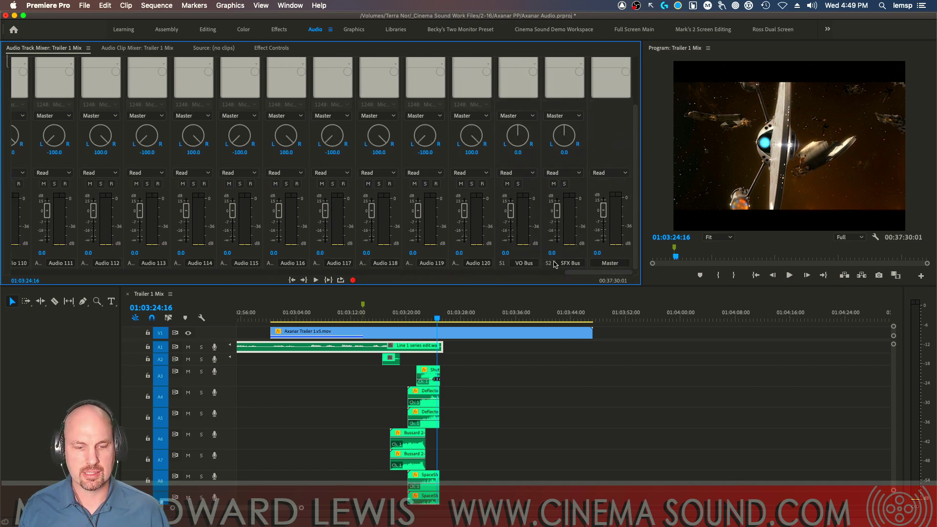
left_click(396, 320)
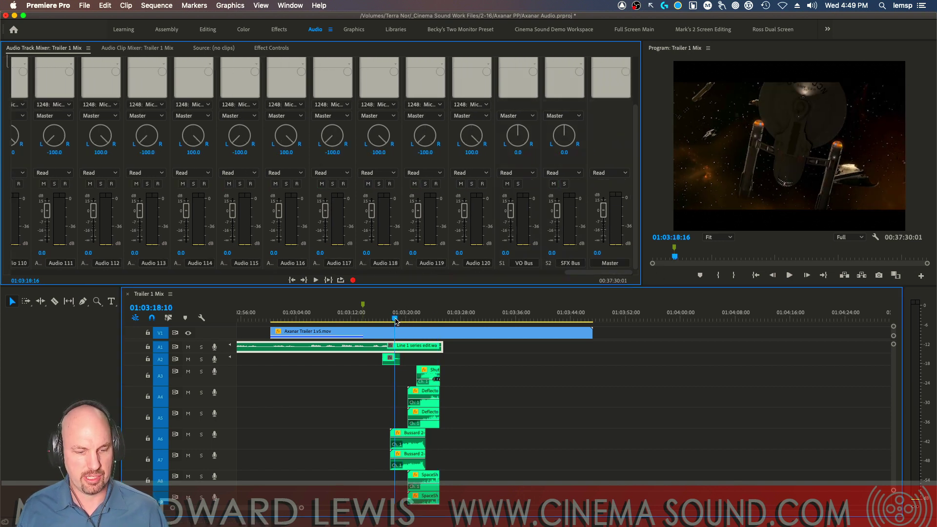
key("space")
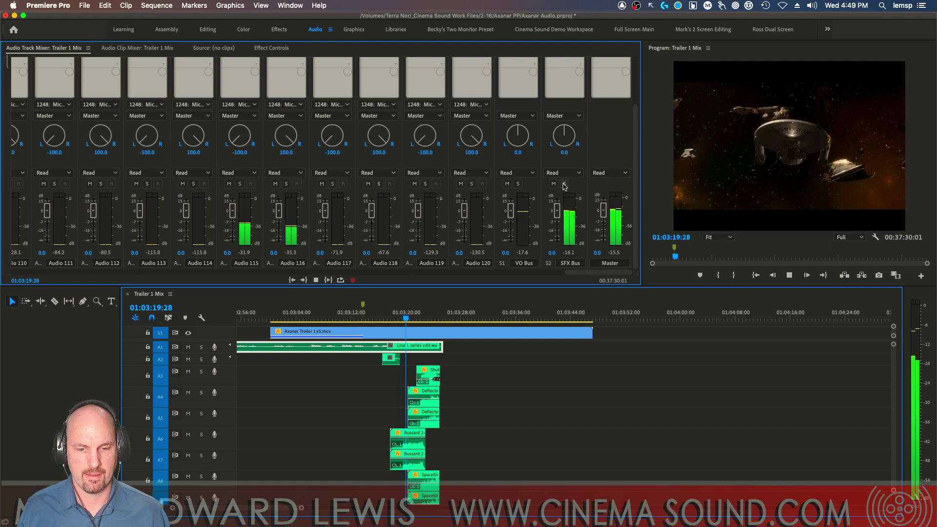
left_click(564, 184)
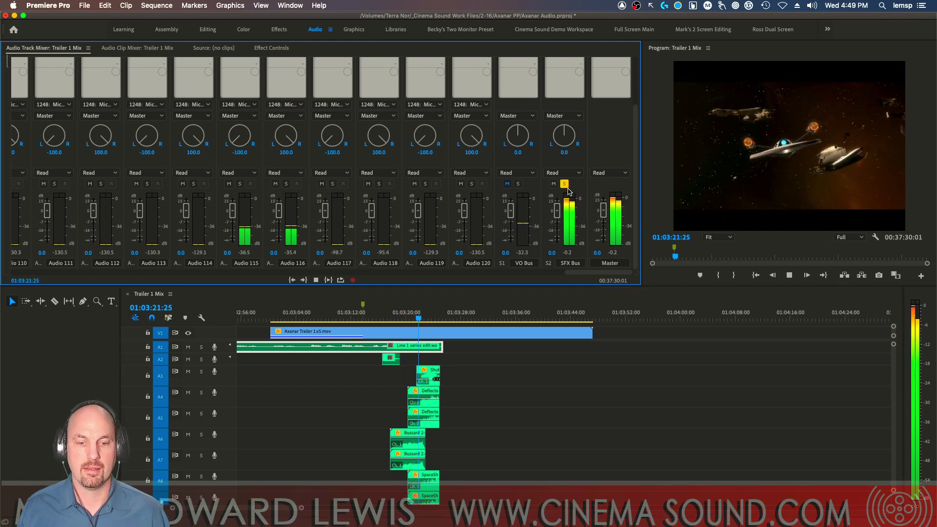
left_click(564, 183)
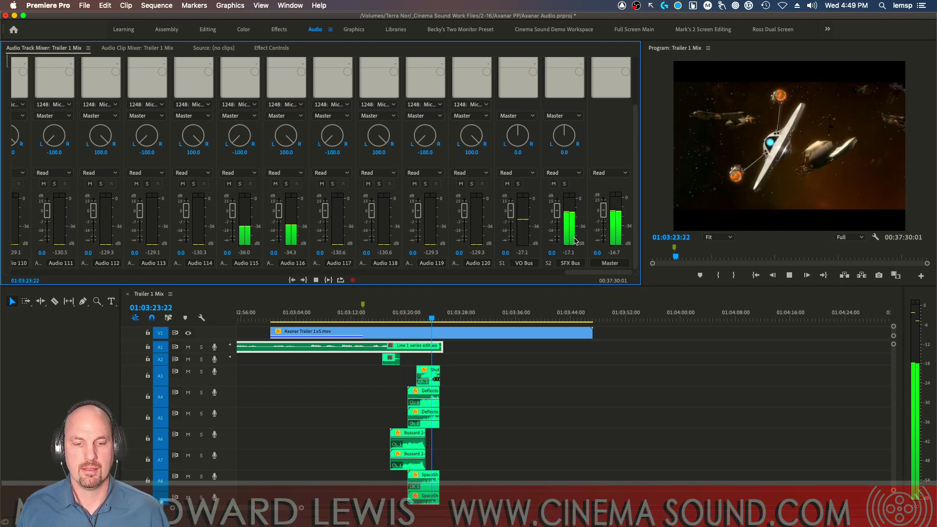
key("space")
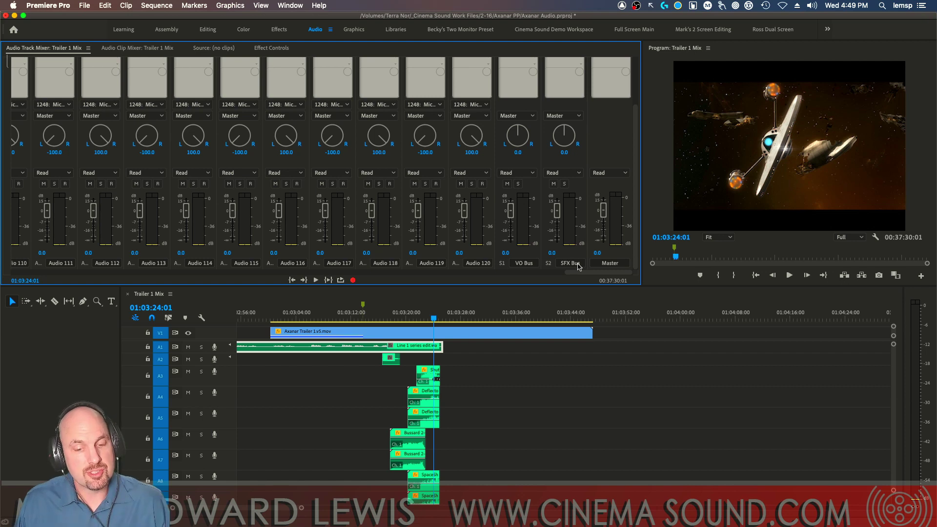
left_click_drag(569, 272, 379, 272)
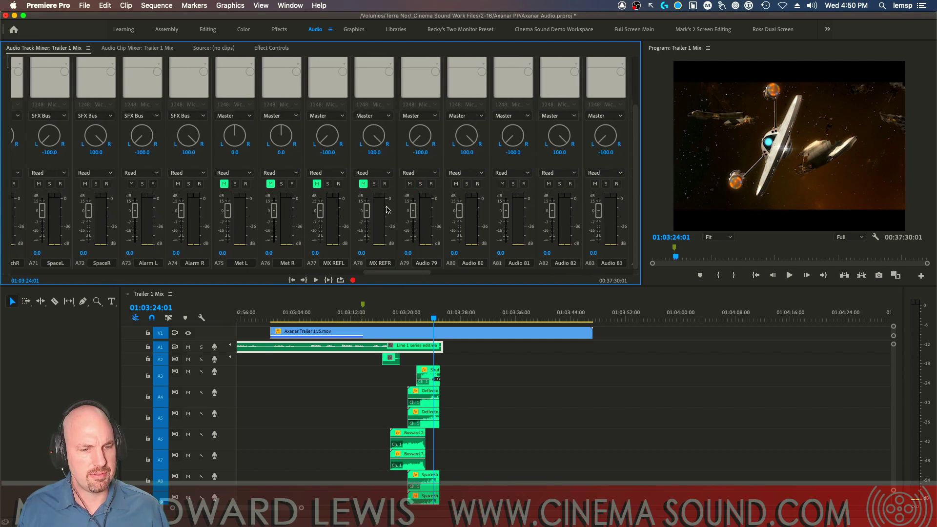
Step: Select the two music reference clips on tracks A77/A78
scroll(637, 137, "up", 2)
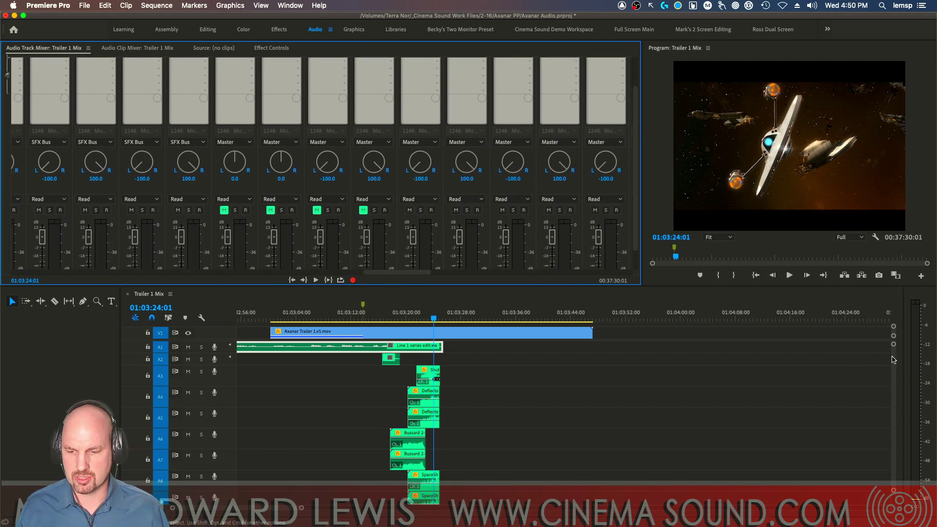
mouse_move(893, 360)
left_mouse_down()
mouse_move(895, 383)
mouse_move(884, 374)
left_mouse_up()
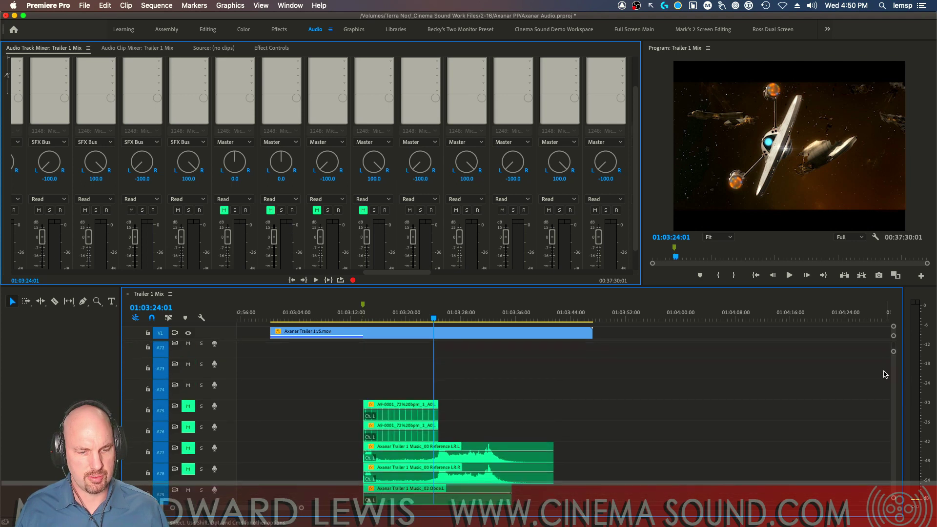
left_click(476, 448)
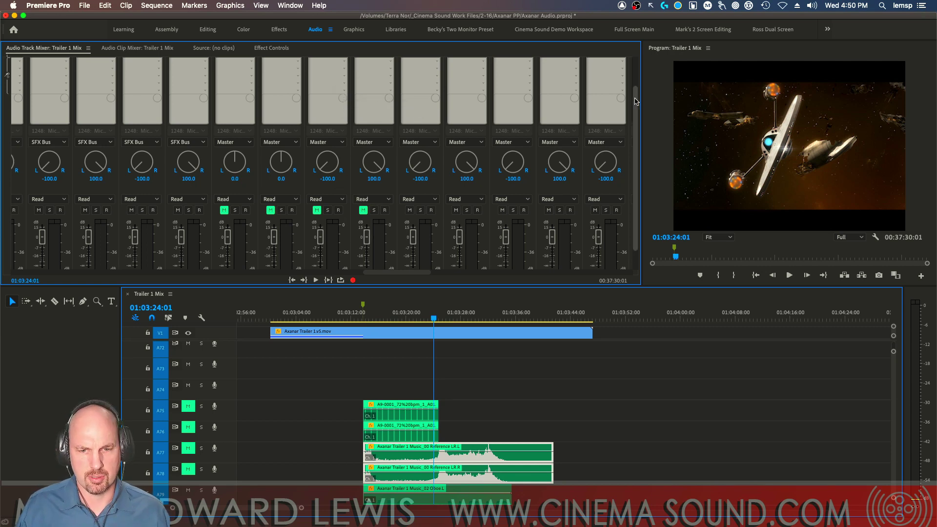
Step: Create a new stereo submix from a track's send, then set that send back to None
scroll(320, 102, "up", 3)
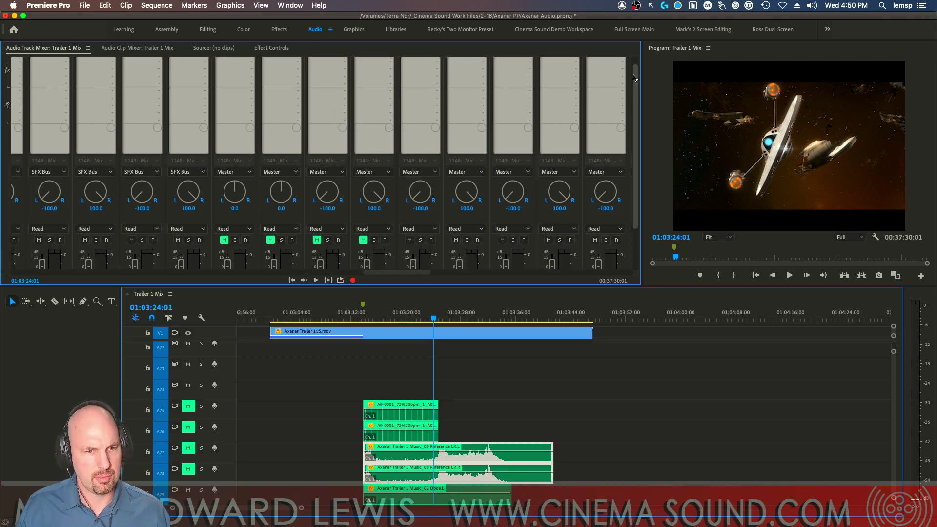
left_click(344, 94)
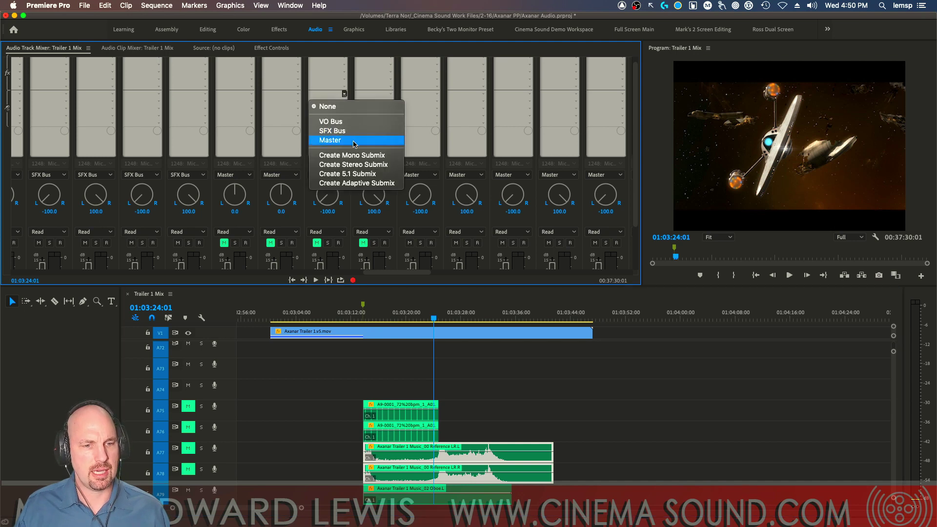
left_click(354, 165)
left_click(344, 94)
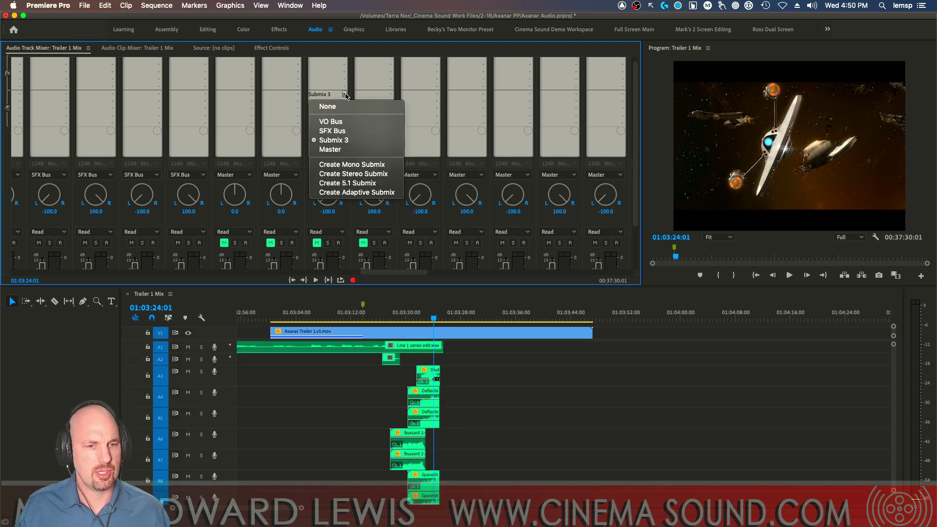
left_click(345, 106)
left_click_drag(395, 270, 599, 271)
left_click_drag(639, 215, 637, 252)
scroll(633, 250, "down", 1)
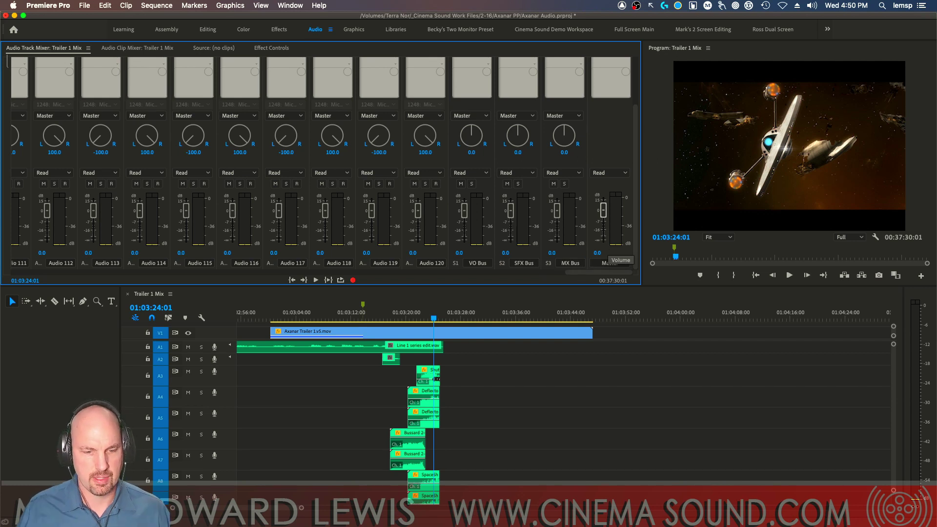
Step: Route the music tracks from A77 (MX REFL) through A96 to the MX Bus
left_click_drag(618, 271, 392, 265)
scroll(393, 265, "right", 5)
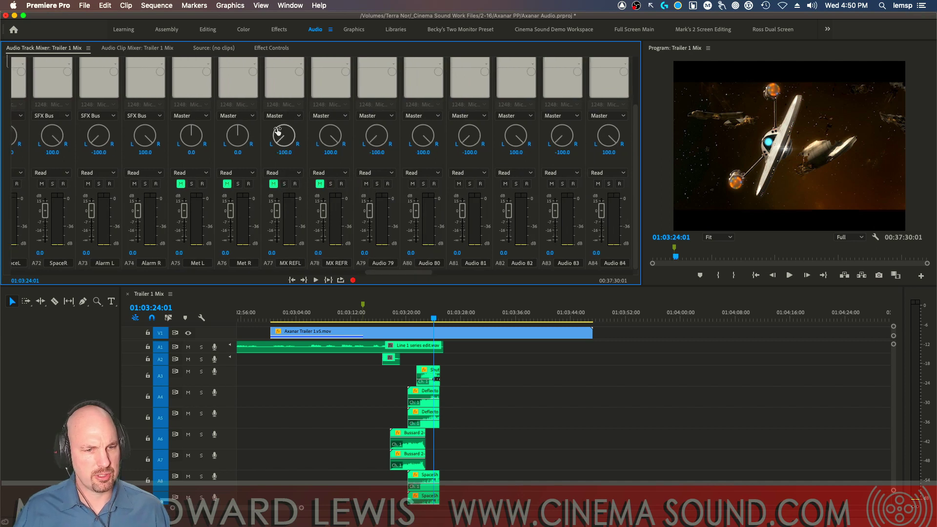
left_click(281, 120)
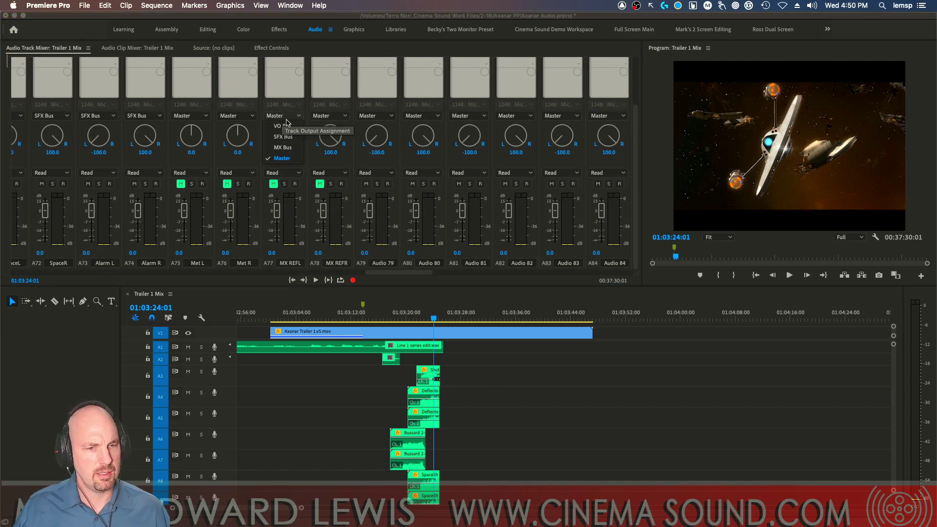
left_click(288, 147)
left_click(331, 117)
left_click(330, 147)
left_click(376, 116)
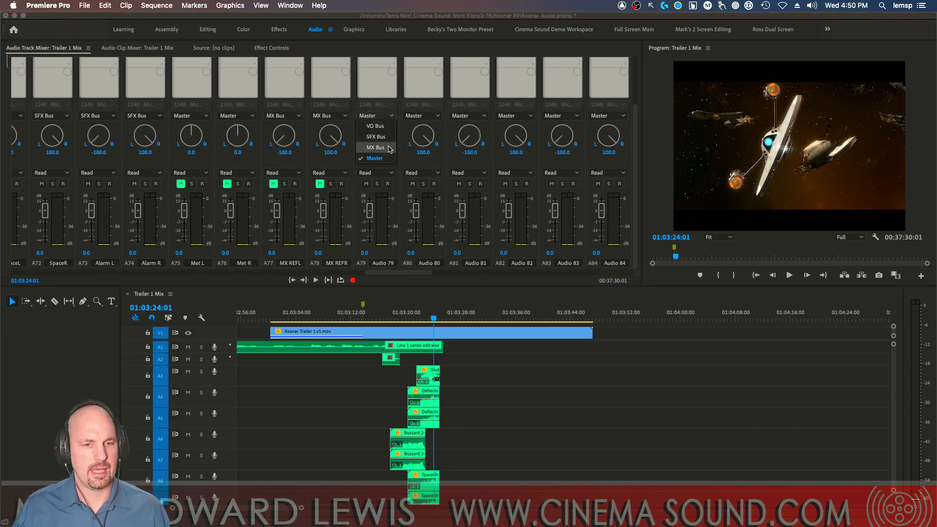
left_click(375, 147)
left_click(422, 117)
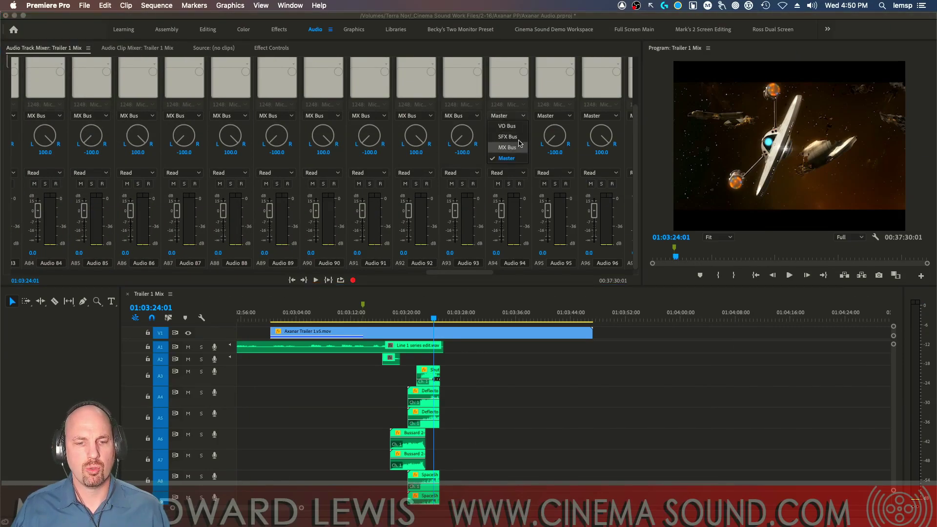
left_click(507, 147)
left_click(550, 116)
left_click(557, 147)
left_click(601, 116)
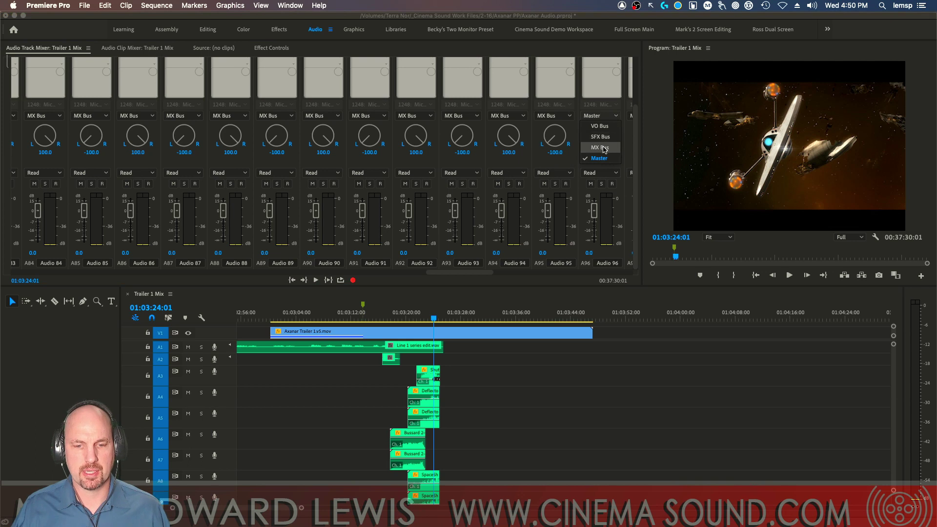
left_click(599, 147)
Step: Route Audio 97 through Audio 108 outputs to the MX Bus
left_click_drag(466, 271, 519, 274)
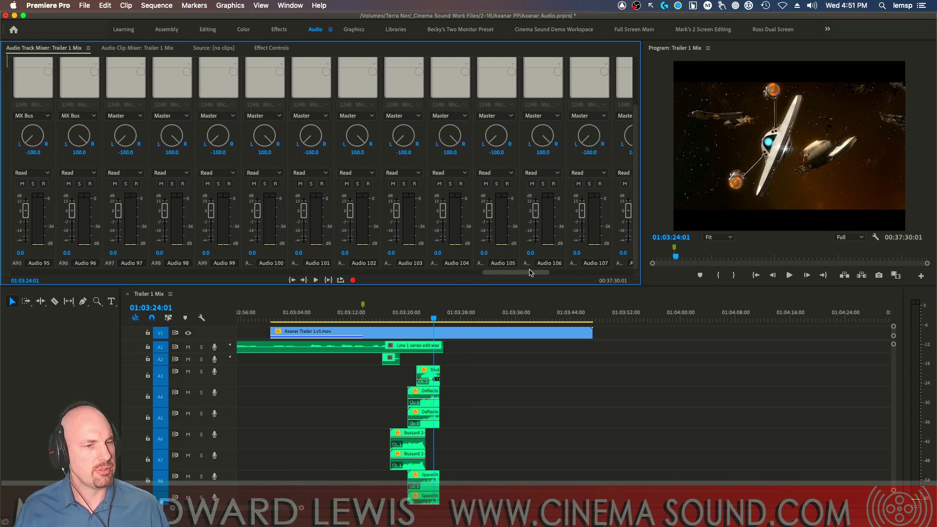
left_click(127, 116)
left_click(128, 147)
left_click(171, 116)
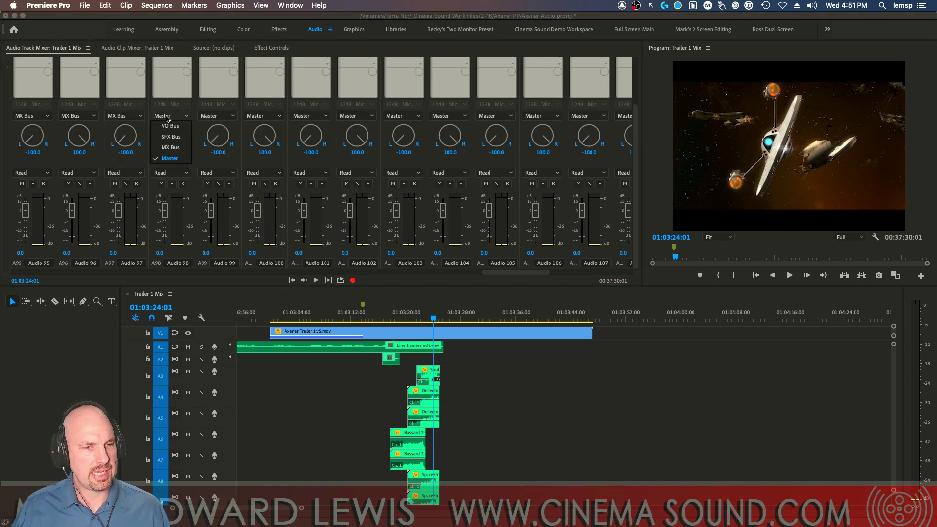
left_click(172, 147)
left_click(217, 116)
left_click(217, 147)
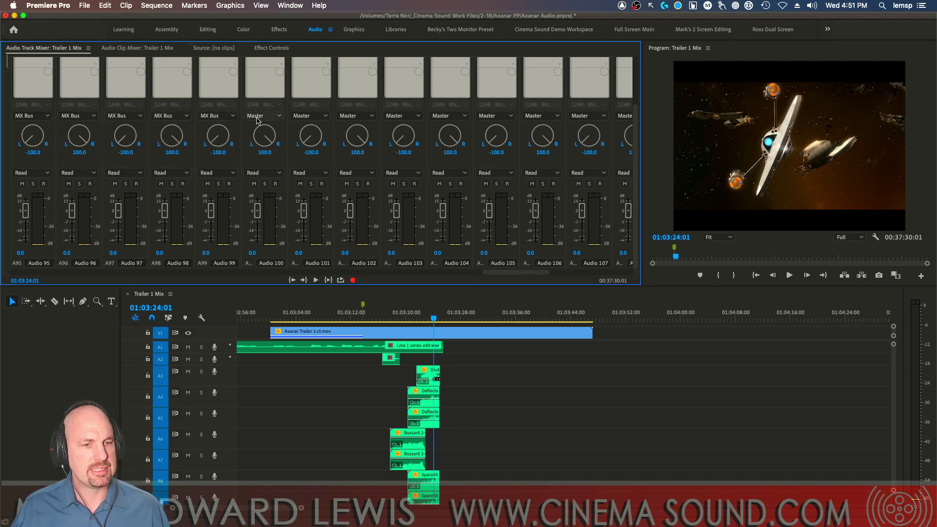
left_click(264, 116)
left_click(266, 147)
left_click(310, 116)
left_click(309, 147)
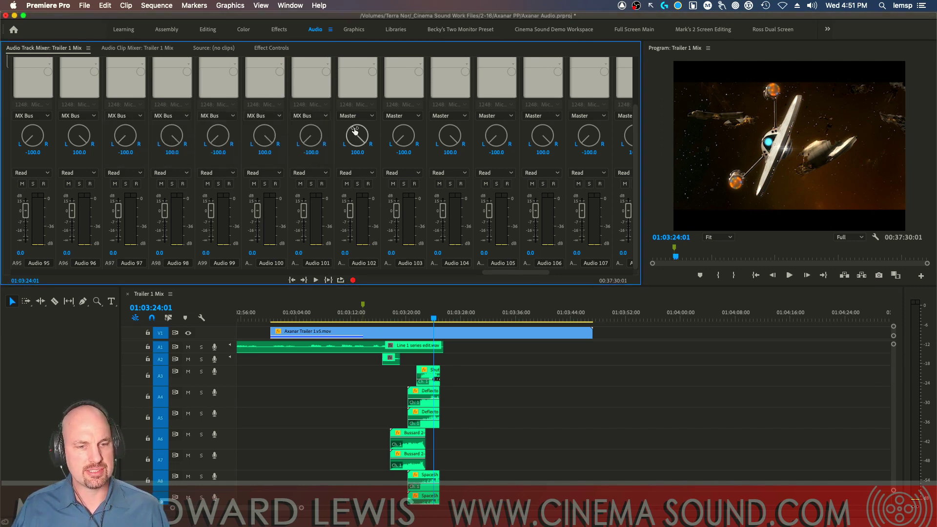
left_click(356, 116)
left_click(358, 147)
left_click(409, 121)
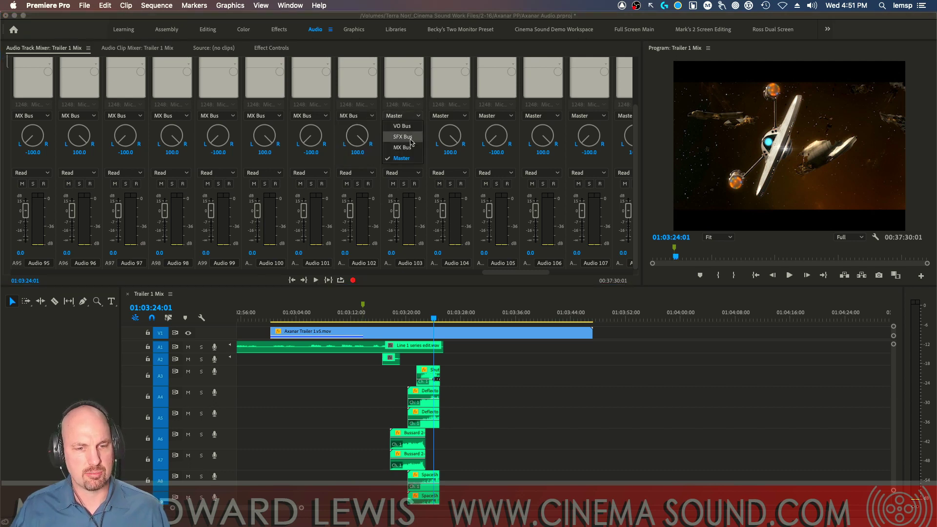
left_click(405, 147)
left_click(450, 117)
left_click(451, 147)
left_click(488, 115)
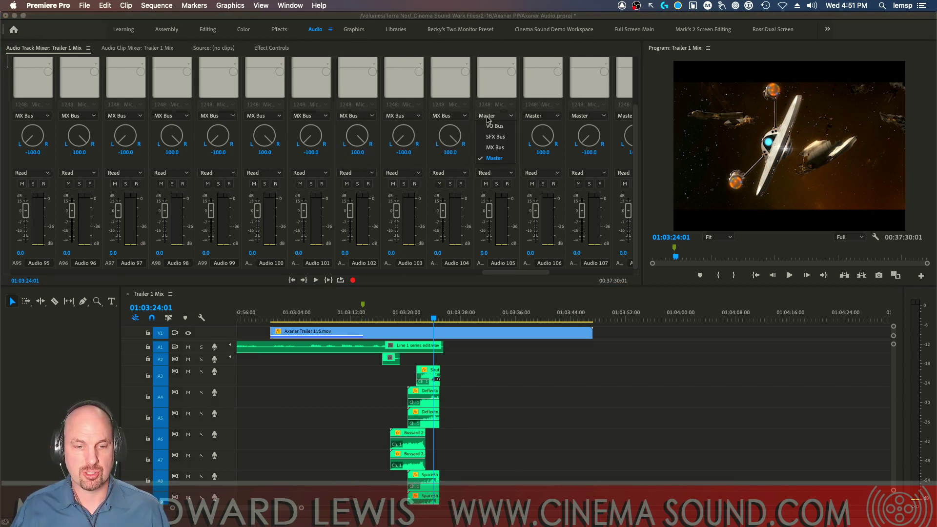
left_click(495, 146)
left_click(534, 115)
left_click(540, 147)
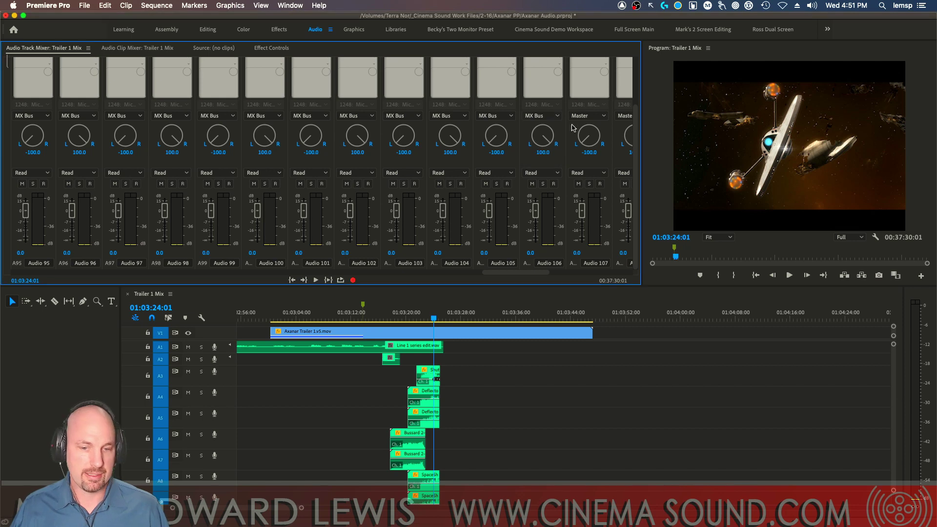
left_click(585, 117)
left_click(587, 147)
left_click(624, 116)
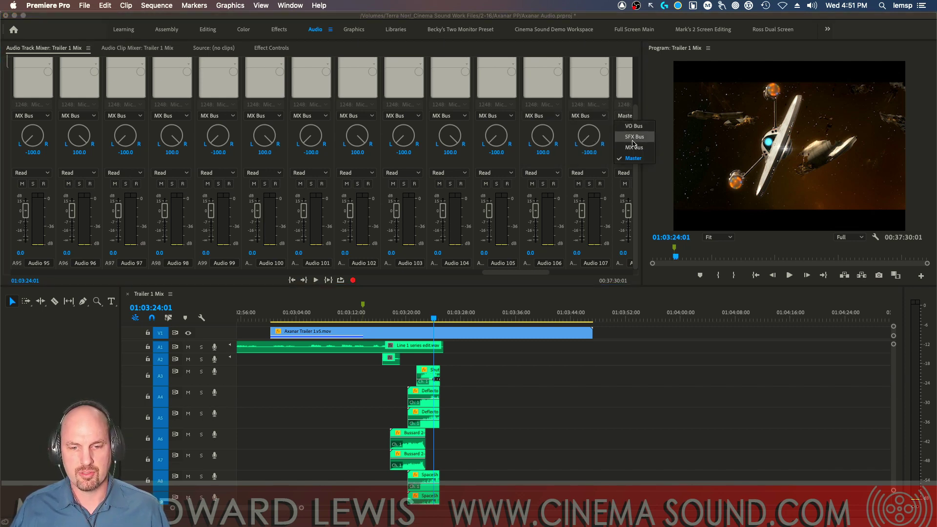
left_click(625, 148)
Step: Route Audio 109 through Audio 115 outputs to the MX Bus
left_click_drag(524, 273, 564, 266)
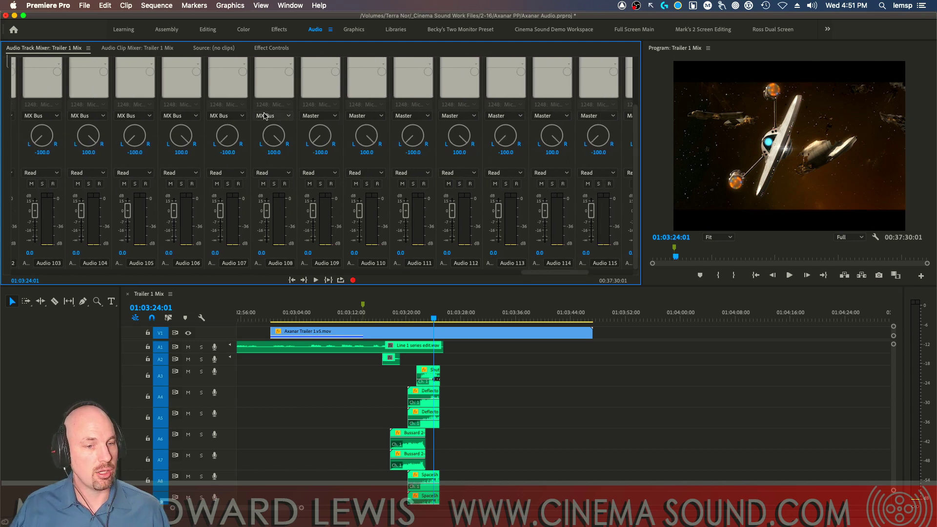
left_click(317, 116)
left_click(319, 147)
left_click(366, 115)
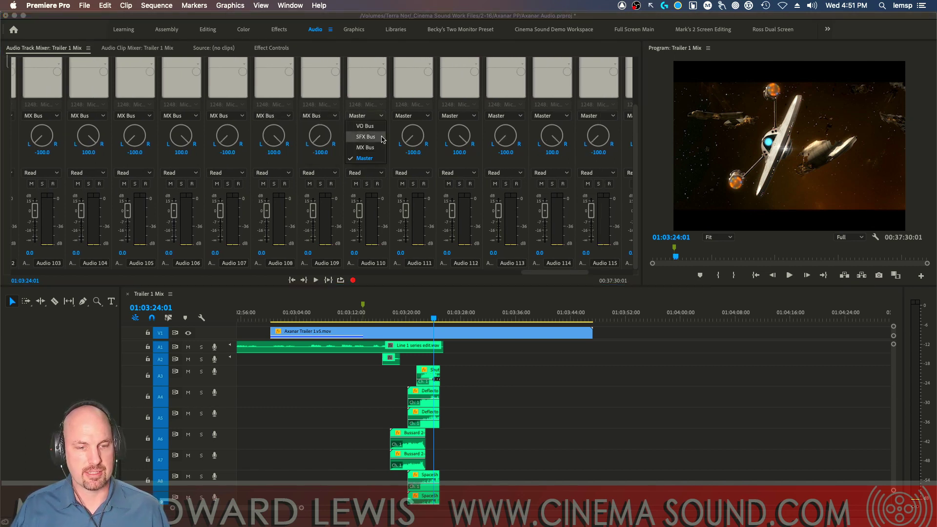
left_click(365, 147)
left_click(412, 116)
left_click(411, 147)
left_click(459, 116)
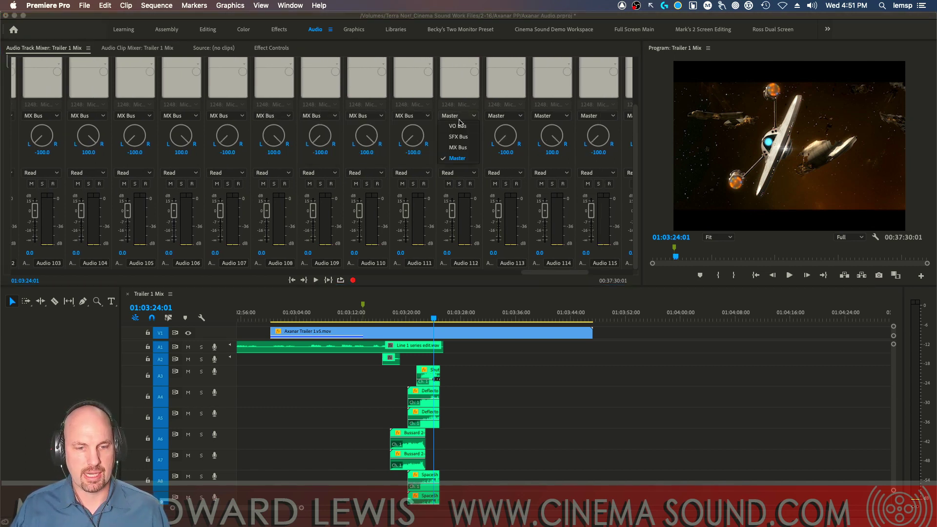
left_click(467, 148)
left_click(503, 115)
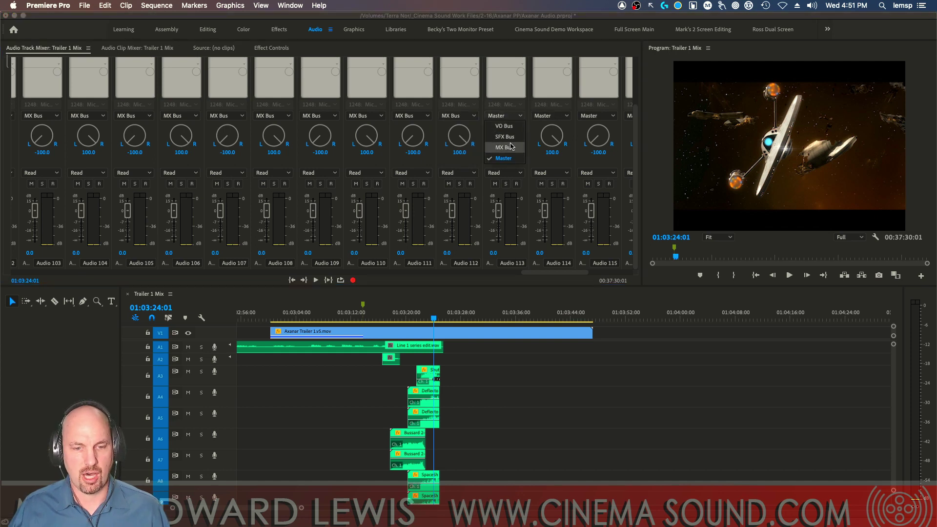
left_click(511, 148)
left_click(547, 116)
left_click(548, 147)
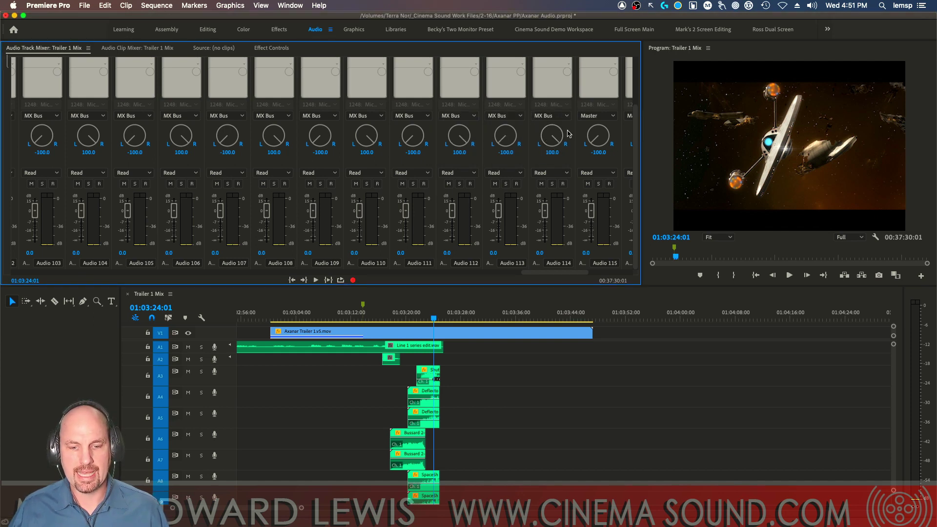
left_click(595, 115)
left_click(594, 148)
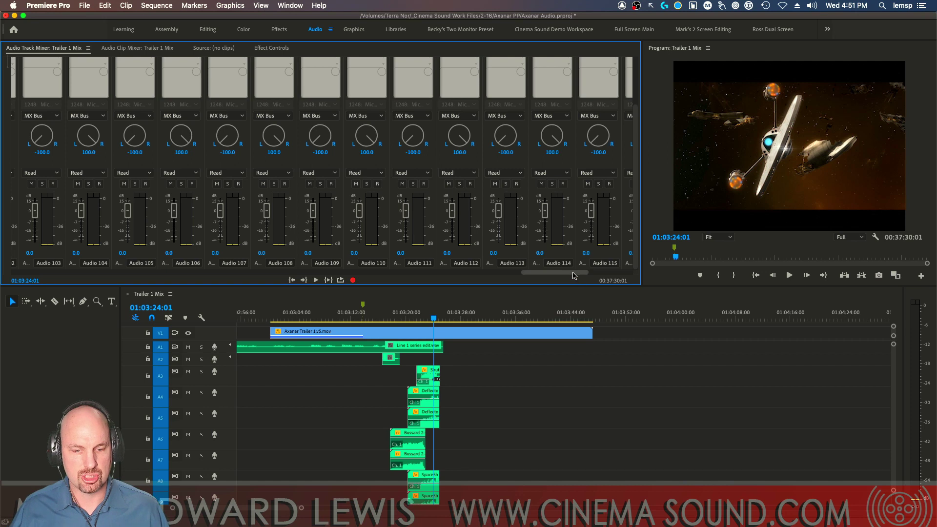
Step: Route Audio 116 through Audio 120 outputs to the MX Bus
left_click_drag(573, 276, 604, 275)
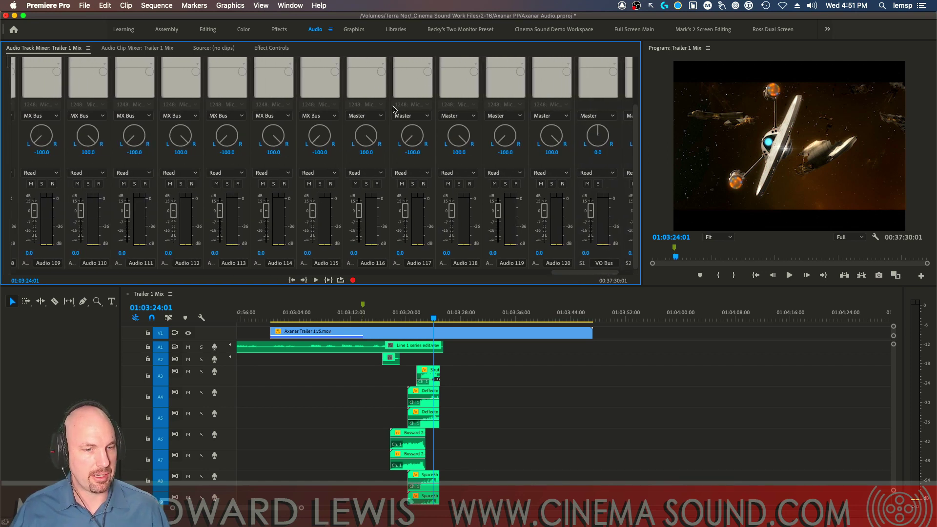
left_click(357, 115)
left_click(370, 147)
left_click(404, 115)
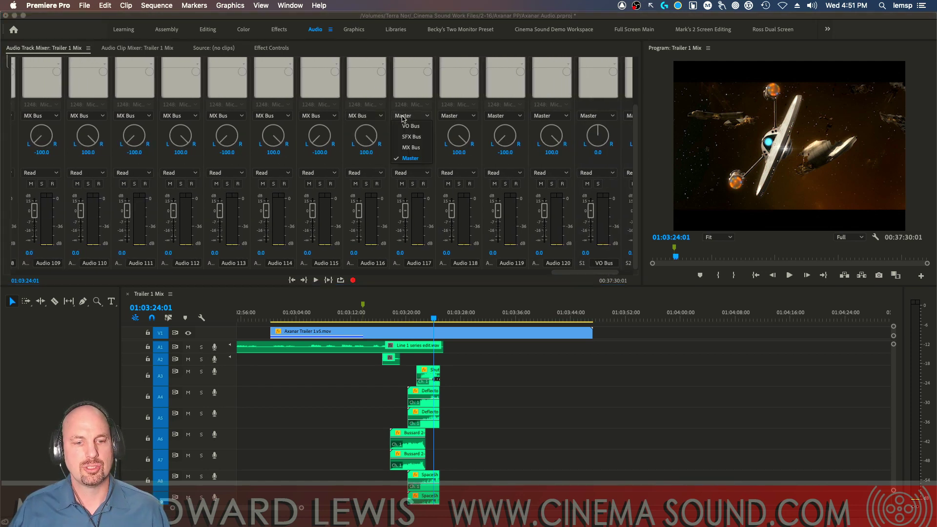
left_click(415, 147)
left_click(451, 115)
left_click(460, 147)
left_click(498, 115)
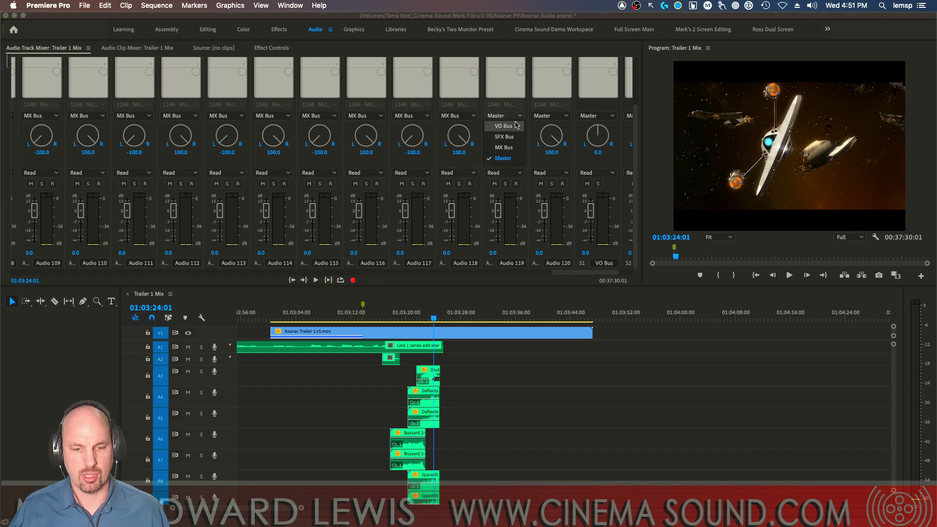
left_click(510, 146)
left_click(544, 116)
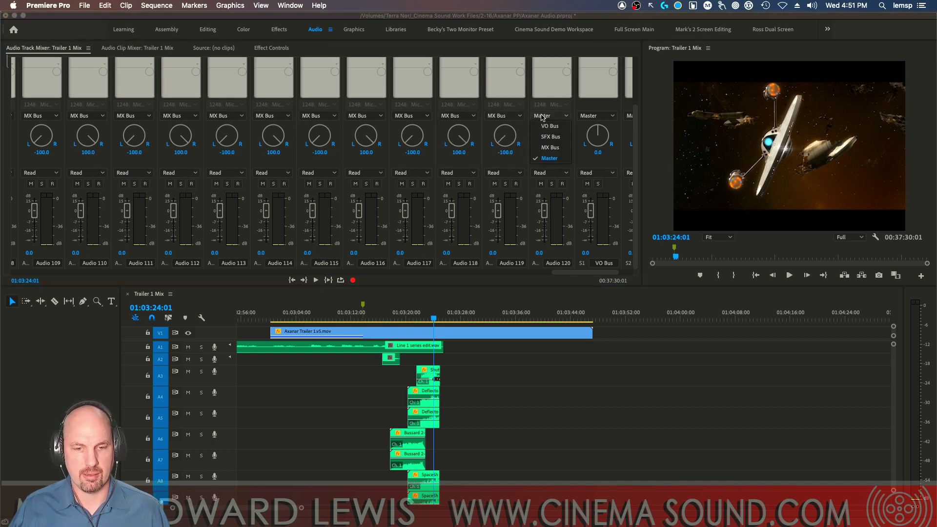
left_click(556, 147)
scroll(602, 273, "right", 5)
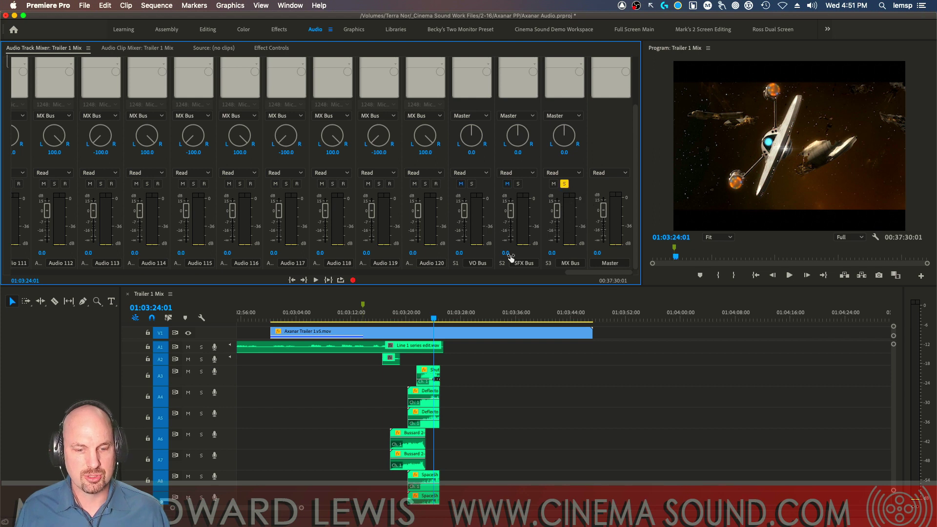
Step: Play the music from about 01:03:19, unsolo the MX Bus, and return the playhead to 01:03:18:06
left_click(398, 318)
key("space")
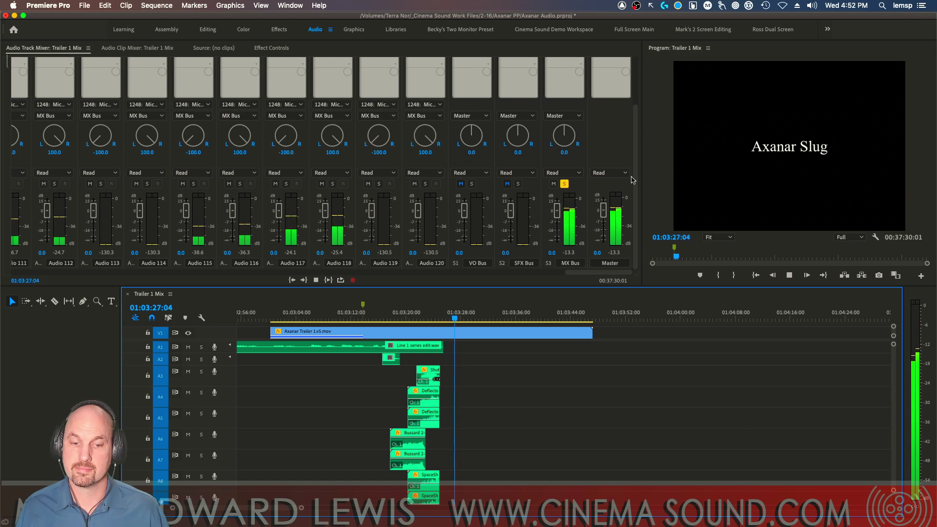
left_click(564, 184)
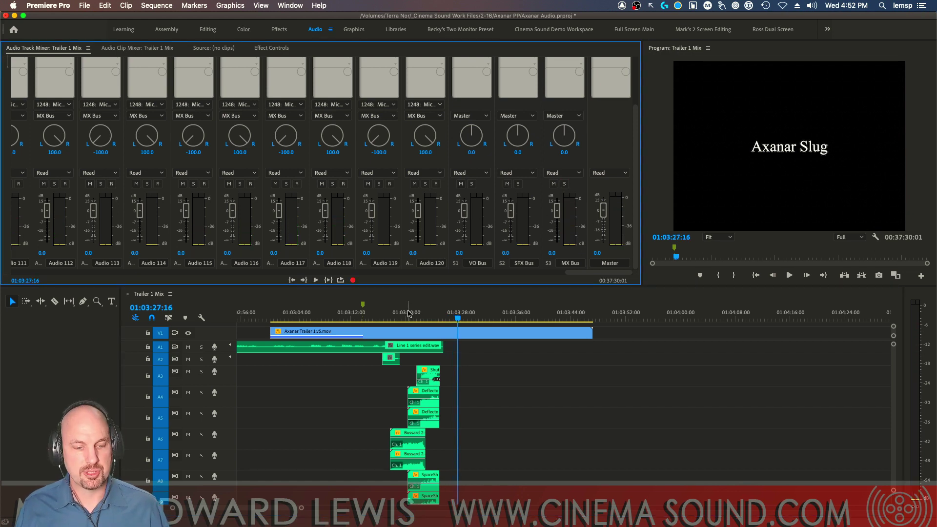
left_click(394, 317)
left_click(573, 174)
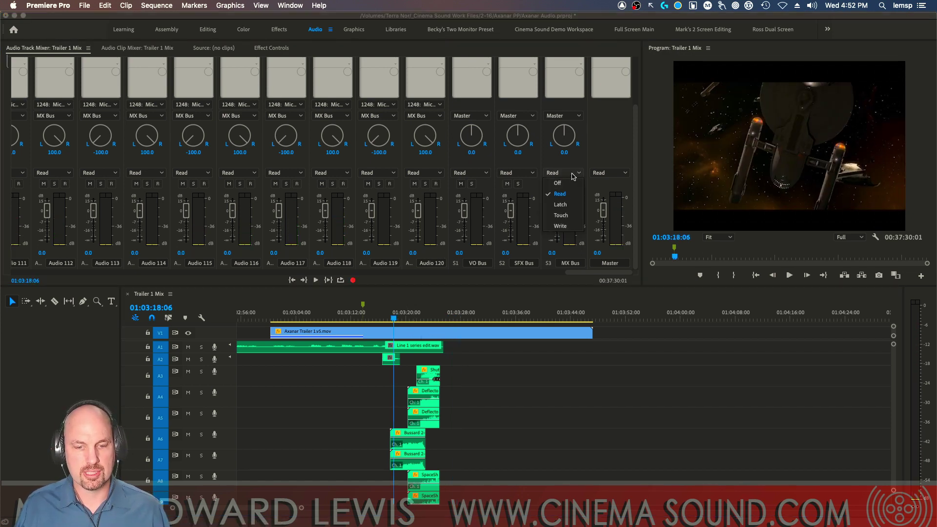
Step: Set MX Bus automation to Touch and record a live fader ride, stopping at 01:03:32:20
left_click(579, 216)
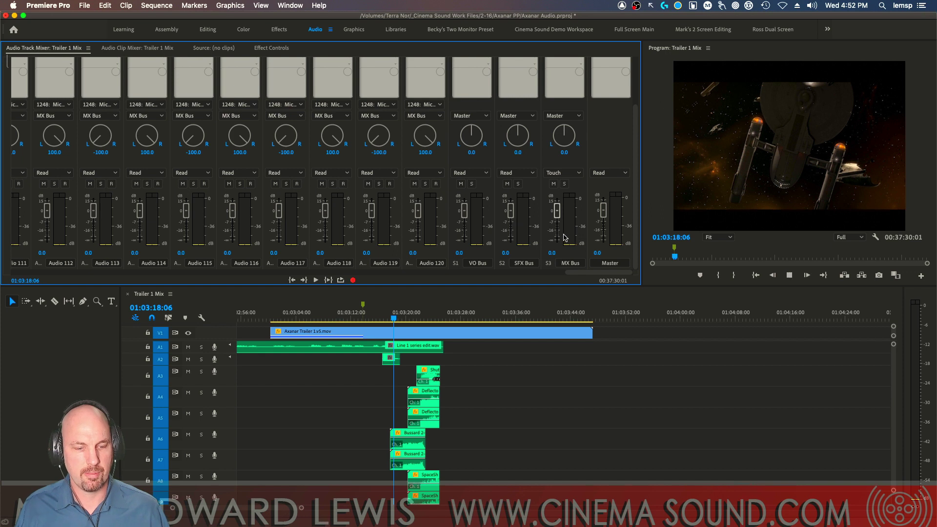
key("space")
left_click_drag(557, 211, 557, 213)
key("space")
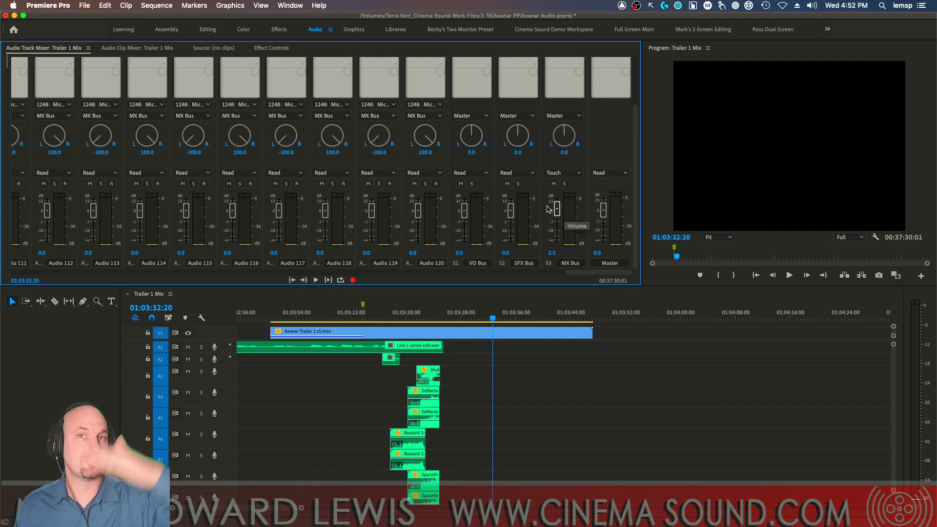
left_click_drag(633, 210, 632, 139)
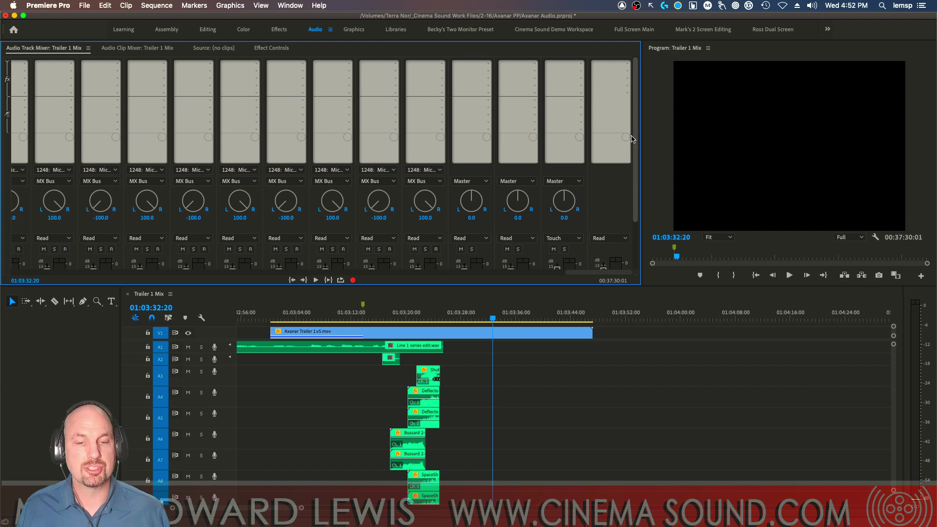
Step: Add a Parametric Equalizer to the MX Bus and open its editor
left_click(581, 65)
mouse_move(615, 111)
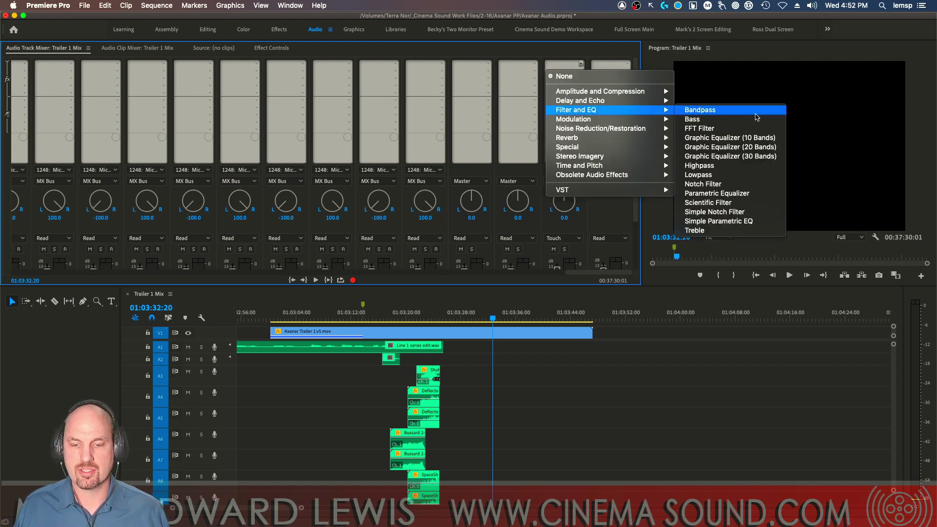
left_click(744, 194)
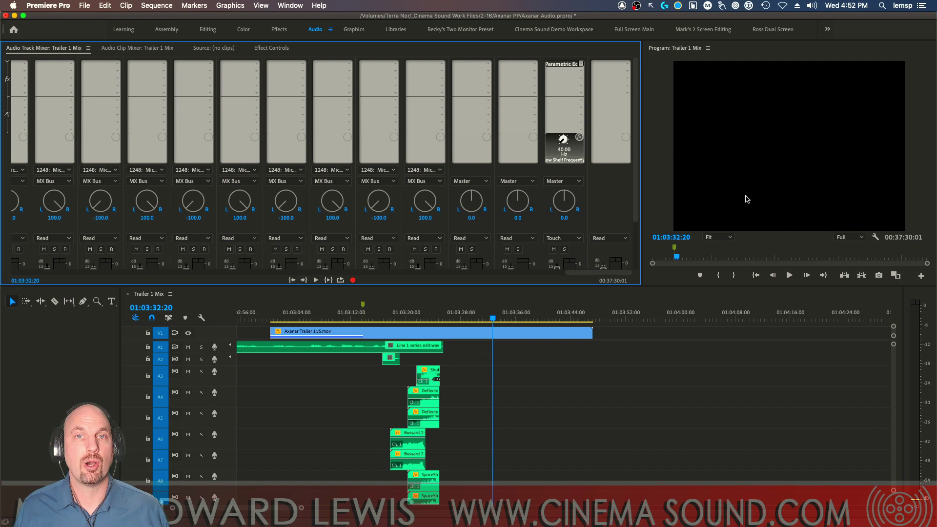
double_click(563, 64)
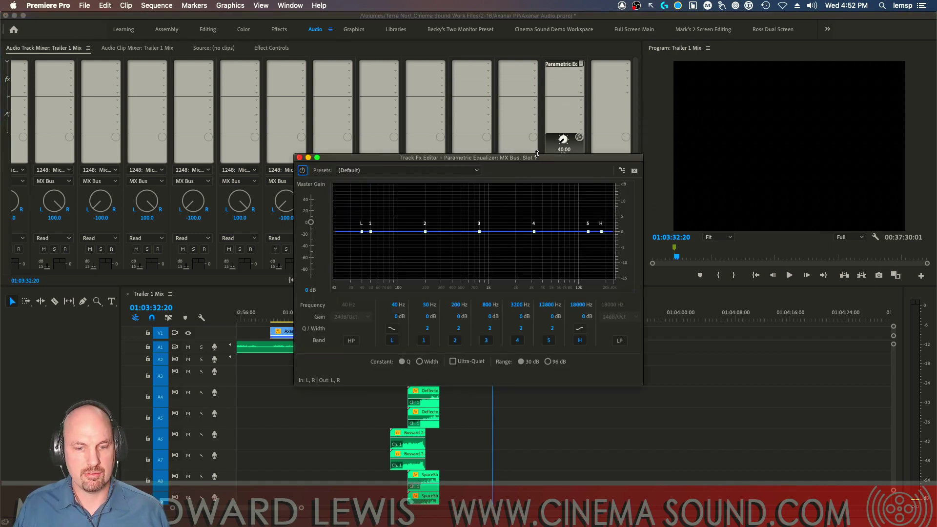
left_click_drag(543, 158, 631, 97)
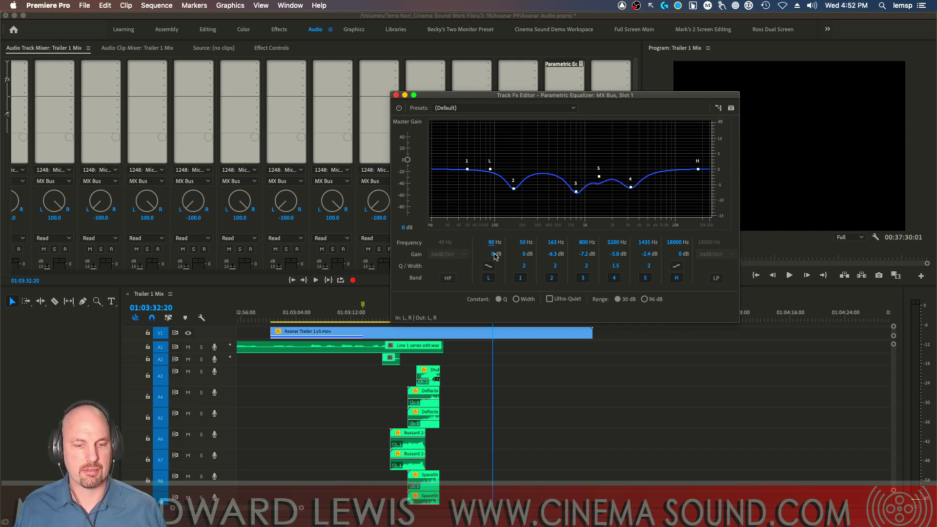
Step: Raise the EQ's low-shelf gain to 1.8 dB, then move the editor off the mixer
left_click_drag(494, 256, 503, 252)
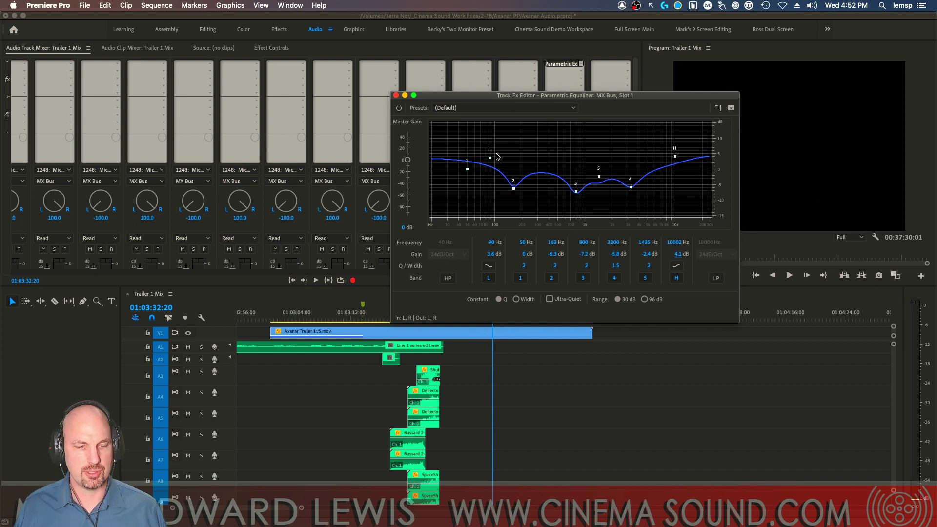
left_click_drag(526, 95, 705, 58)
left_click(402, 313)
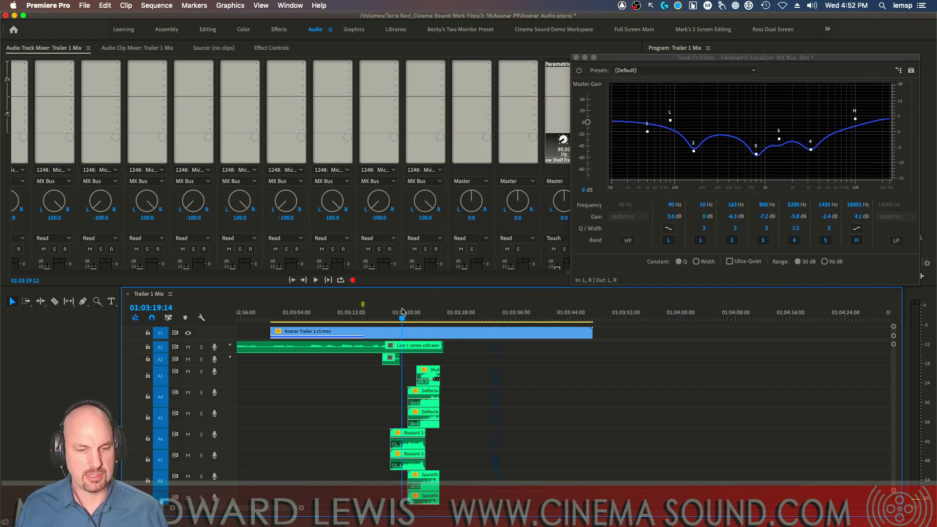
left_click_drag(631, 53, 704, 49)
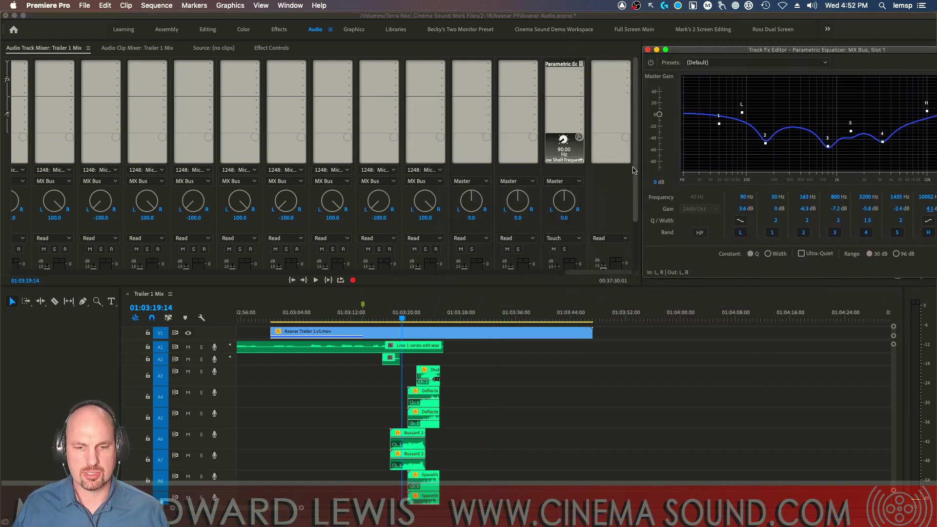
left_click(606, 248)
scroll(607, 248, "down", 3)
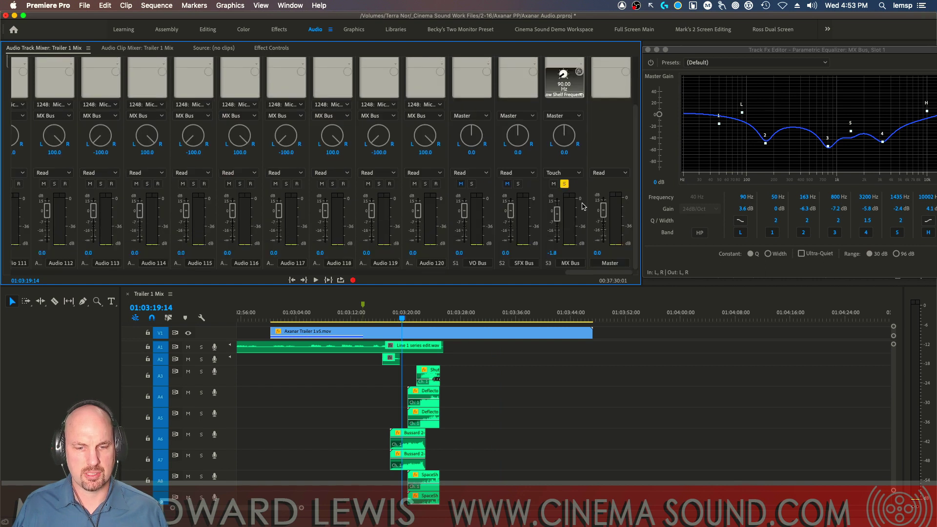
Step: Close the MX Bus EQ editor and play the mix from 01:03:16:06
left_click_drag(751, 49, 714, 46)
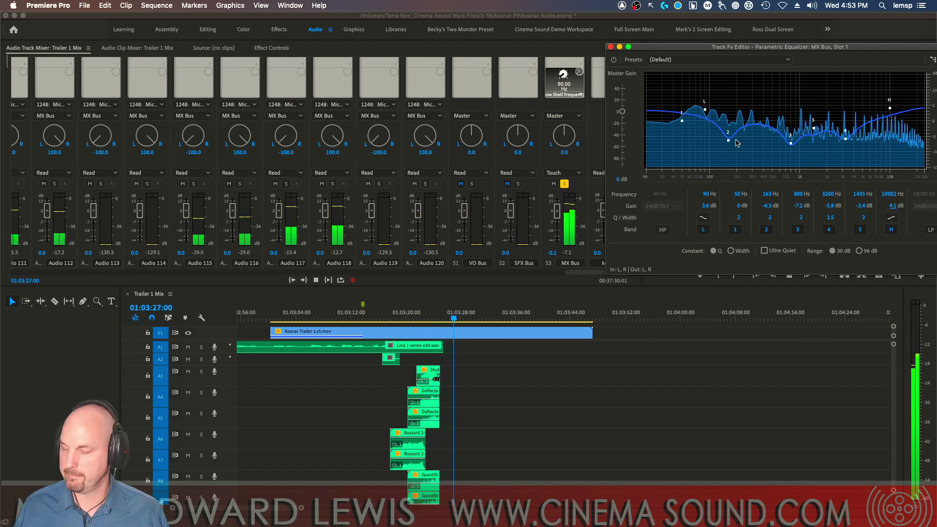
left_click(611, 47)
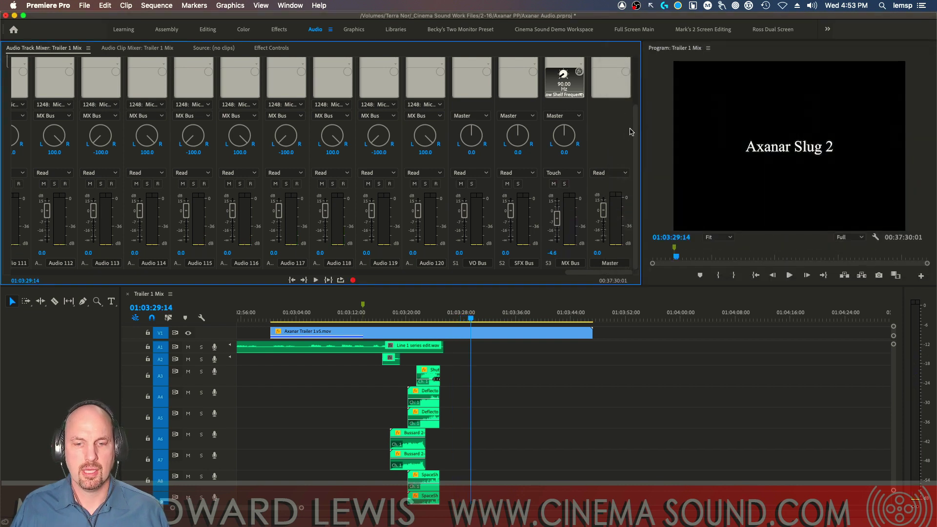
left_click(381, 318)
key("space")
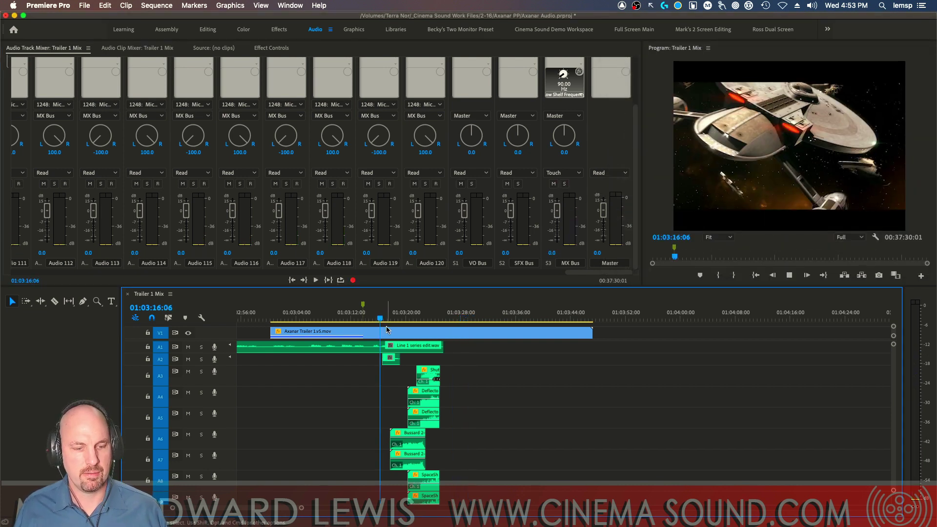
Step: Copy the MX Bus Parametric EQ onto the SFX Bus effect slot
left_click(636, 194)
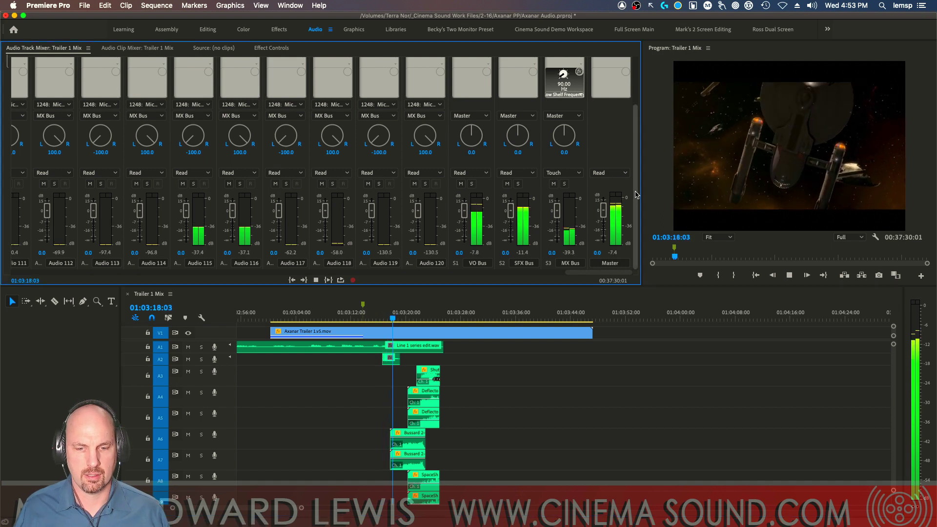
scroll(636, 194, "up", 3)
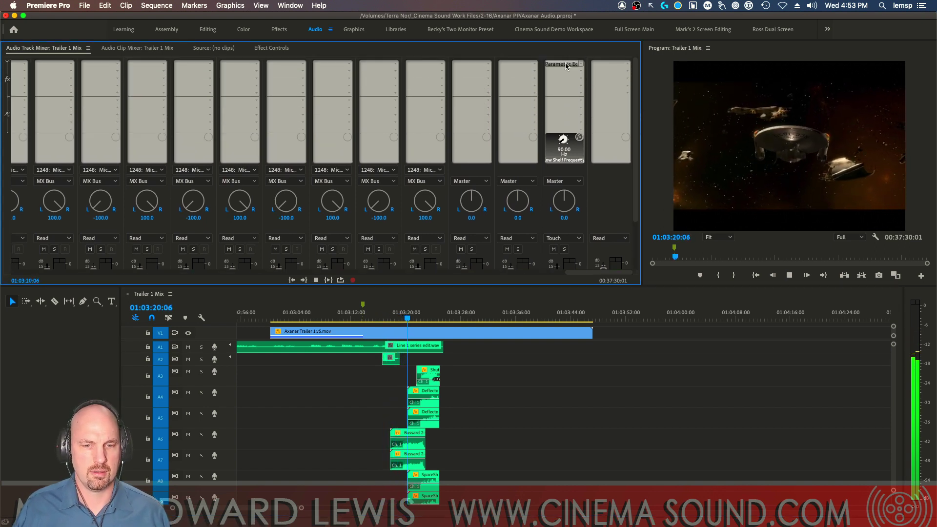
left_click_drag(566, 66, 518, 63)
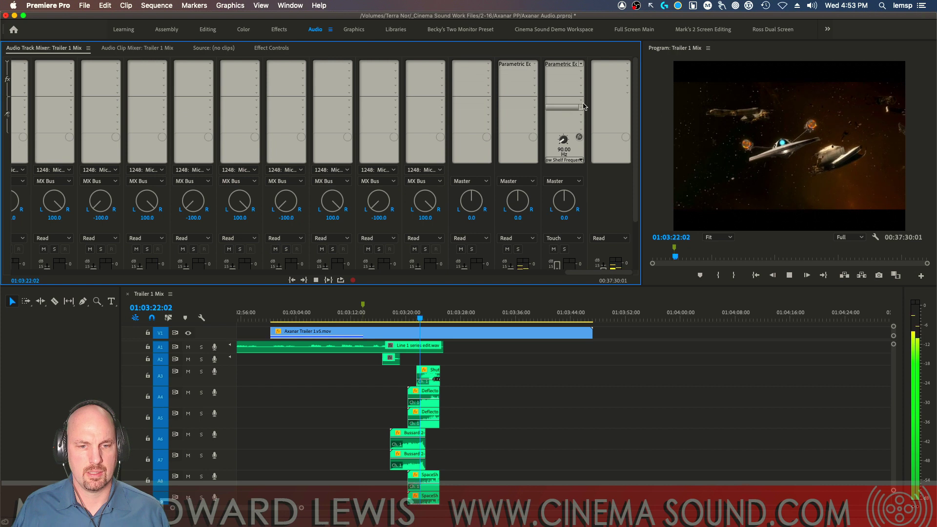
scroll(634, 143, "down", 3)
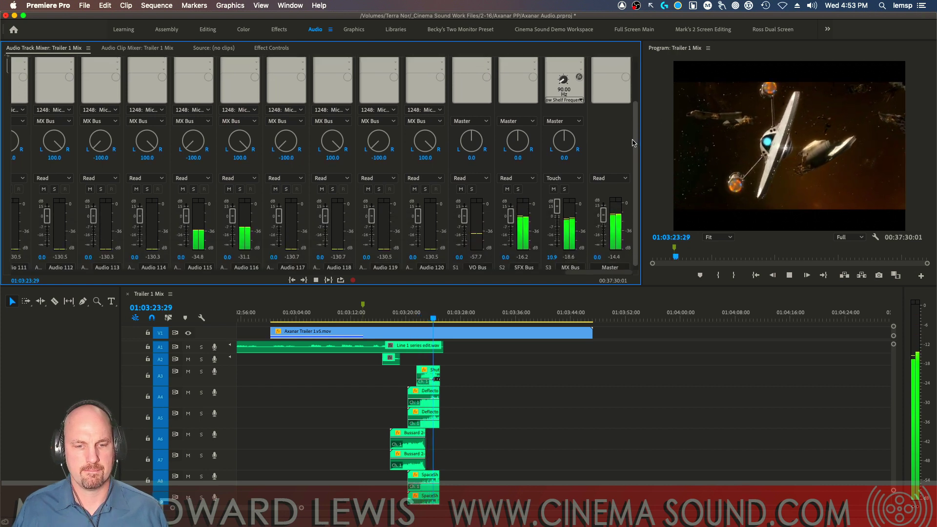
scroll(633, 143, "up", 3)
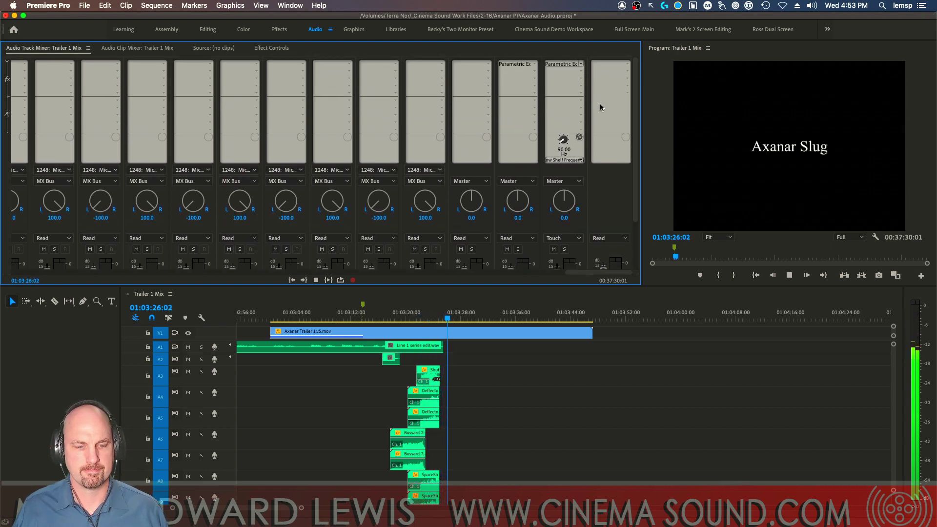
key("space")
left_click(515, 64)
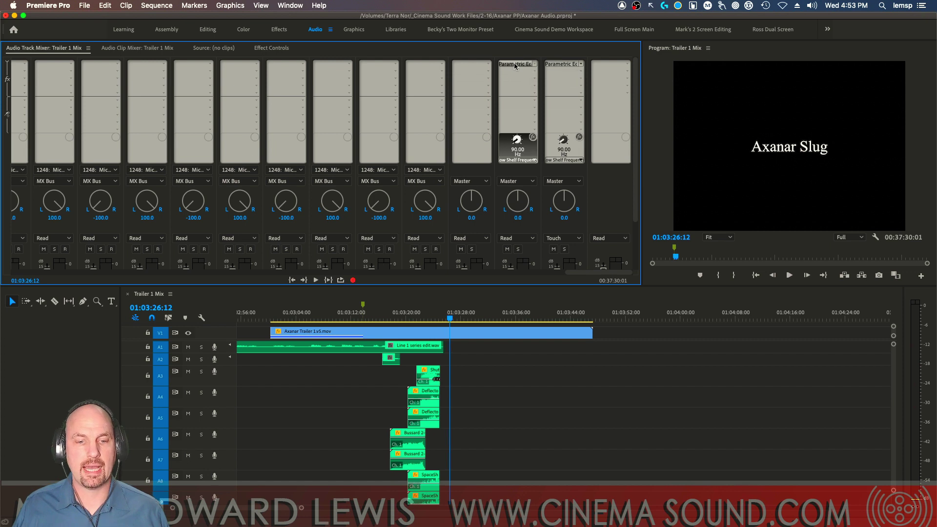
double_click(513, 63)
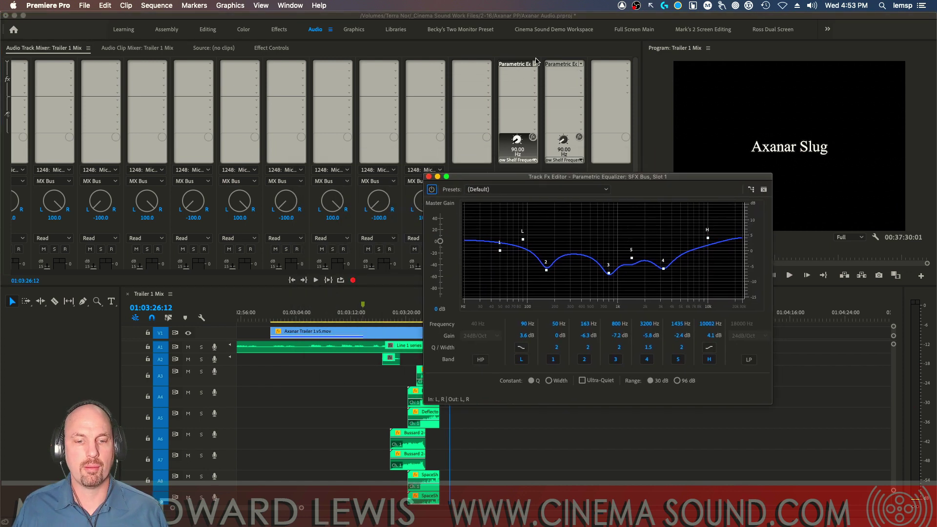
left_click(428, 176)
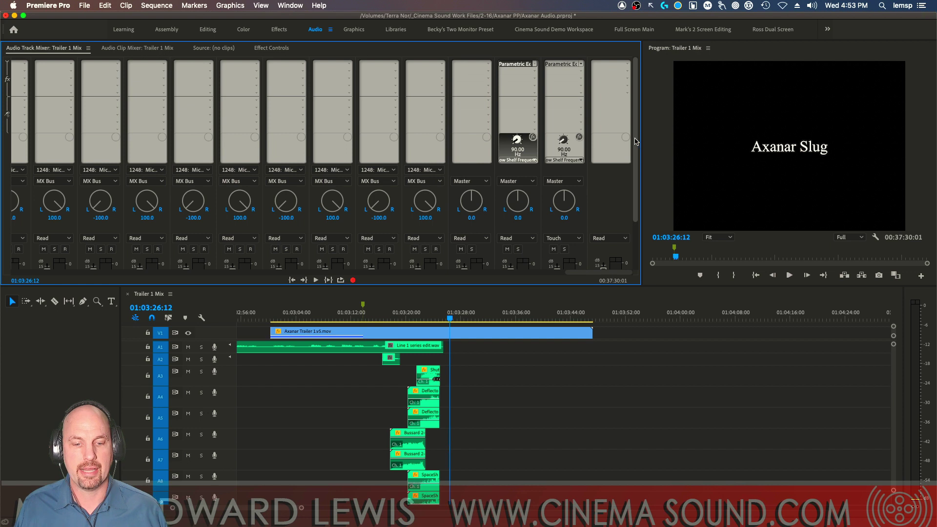
left_click_drag(636, 141, 626, 232)
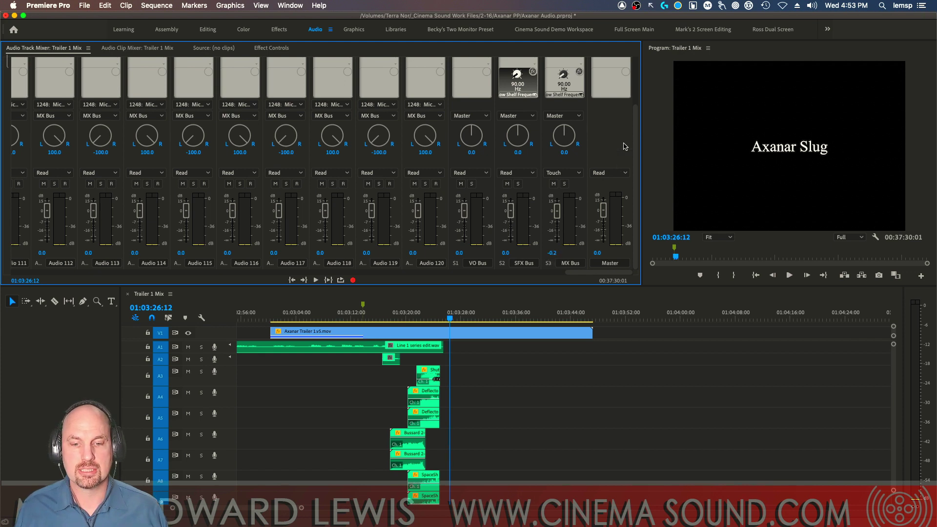
Step: Add a Hard Limiter to the Master track and open its settings
scroll(625, 146, "up", 3)
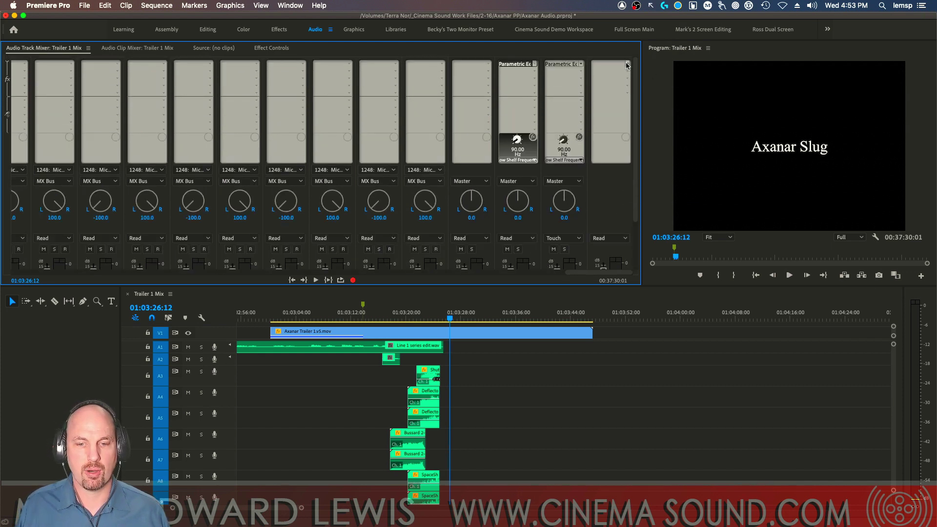
left_click(609, 64)
mouse_move(678, 100)
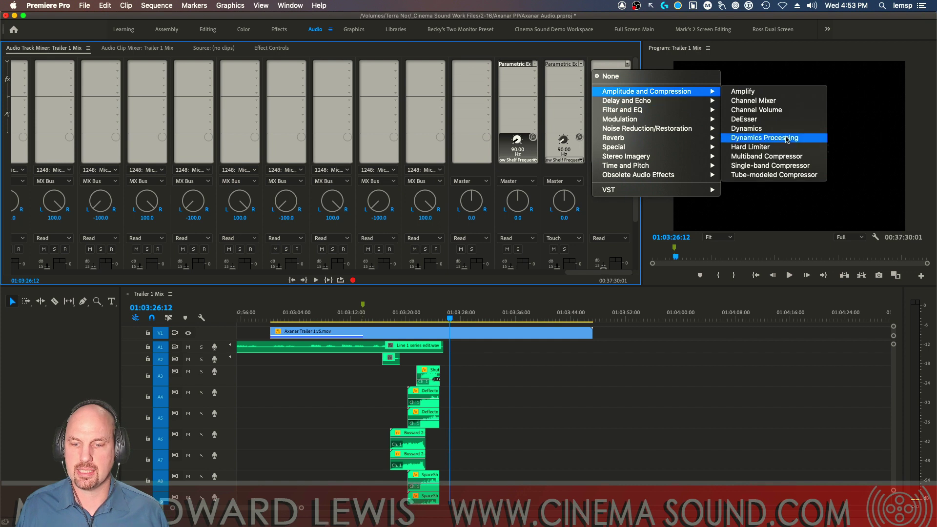
left_click(783, 151)
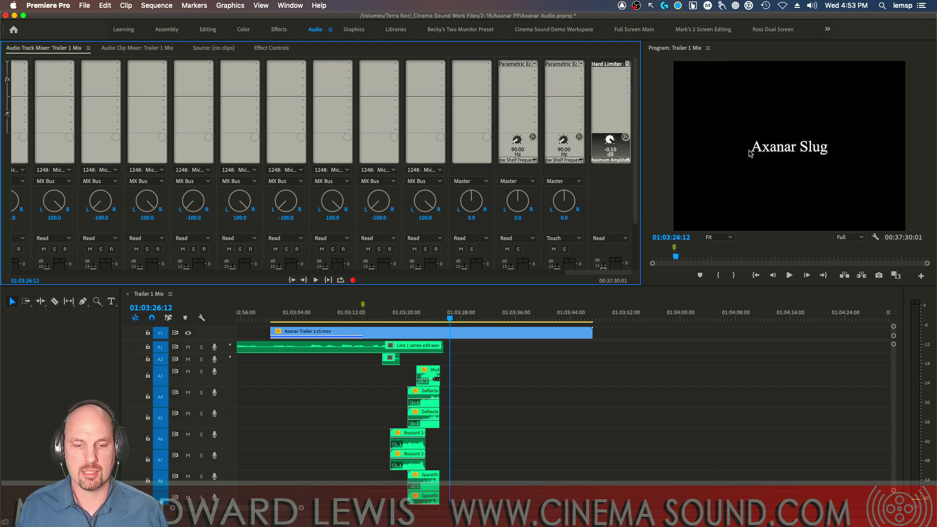
double_click(607, 68)
left_click_drag(511, 203, 814, 102)
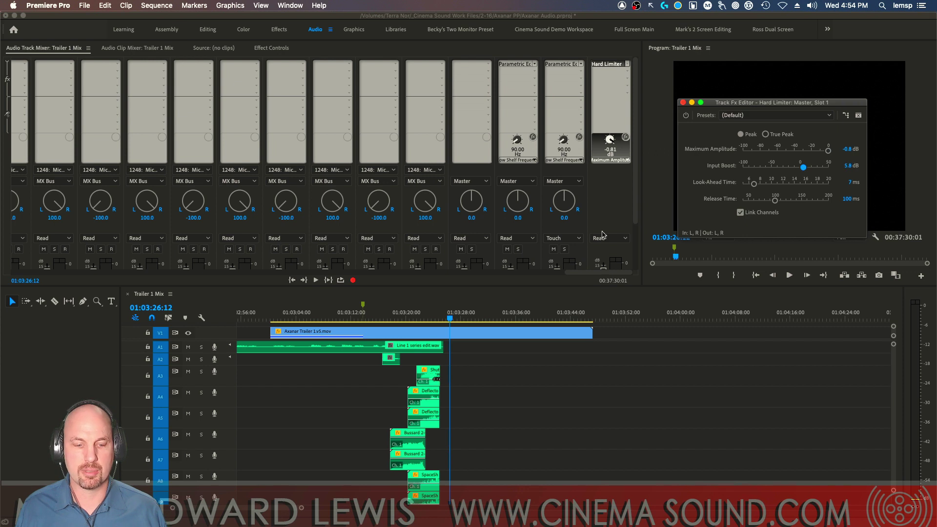
Step: Set the limiter to 10.2 dB boost, 40 ms release, 10.1 ms look-ahead, unlinked channels
left_click(415, 316)
key("space")
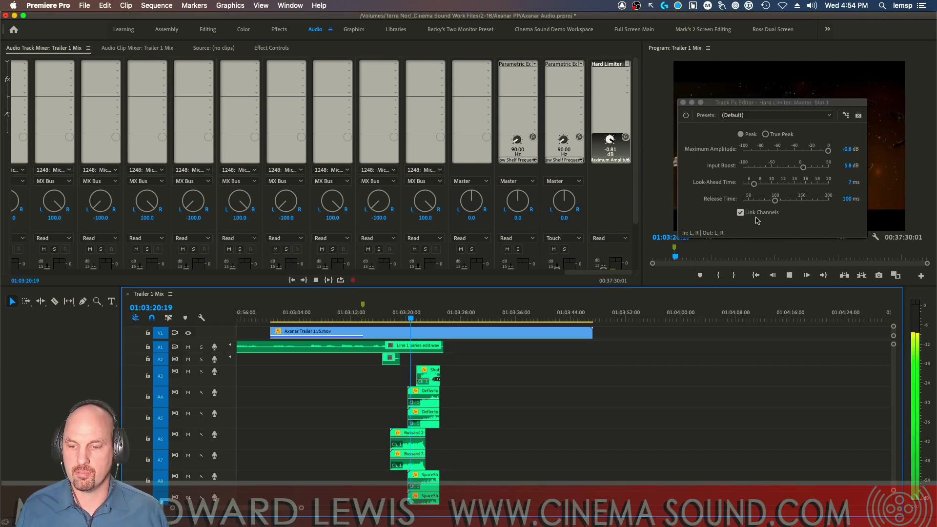
left_click_drag(802, 167, 805, 167)
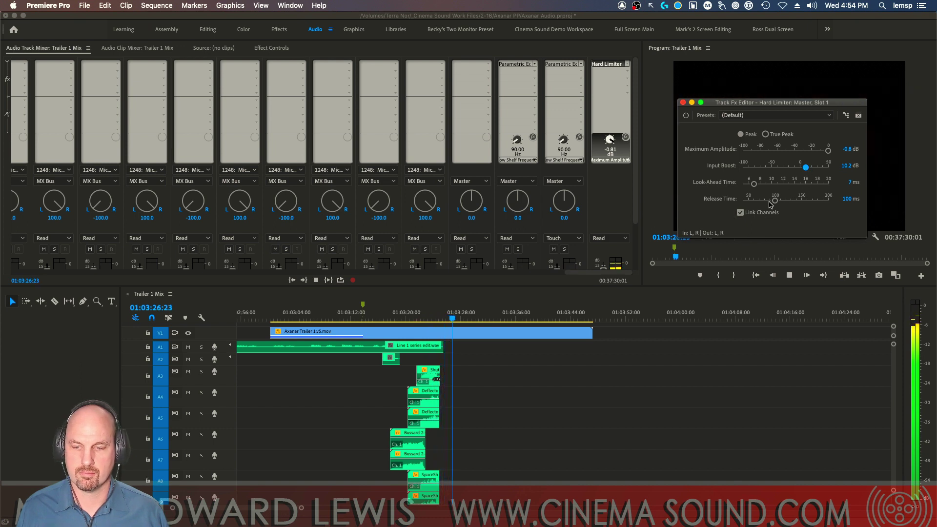
left_click_drag(774, 200, 723, 215)
left_click(740, 212)
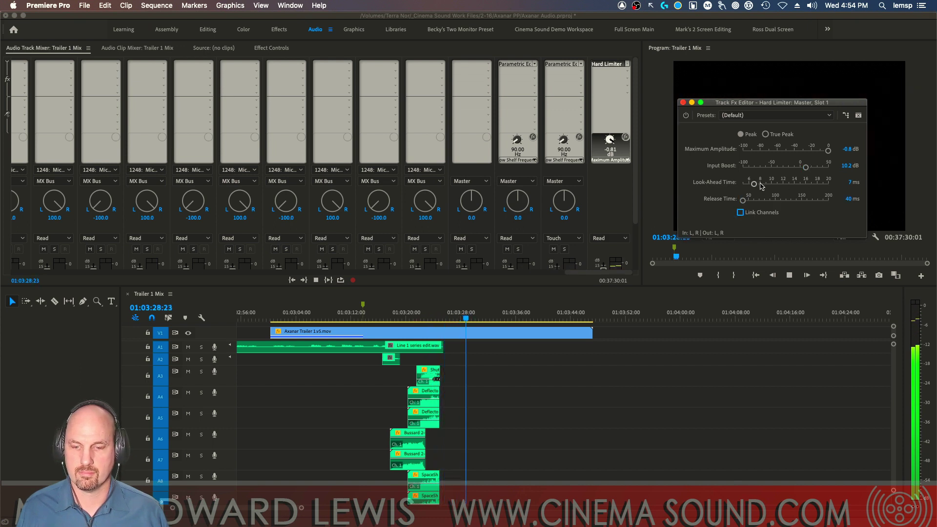
left_click_drag(753, 184, 772, 183)
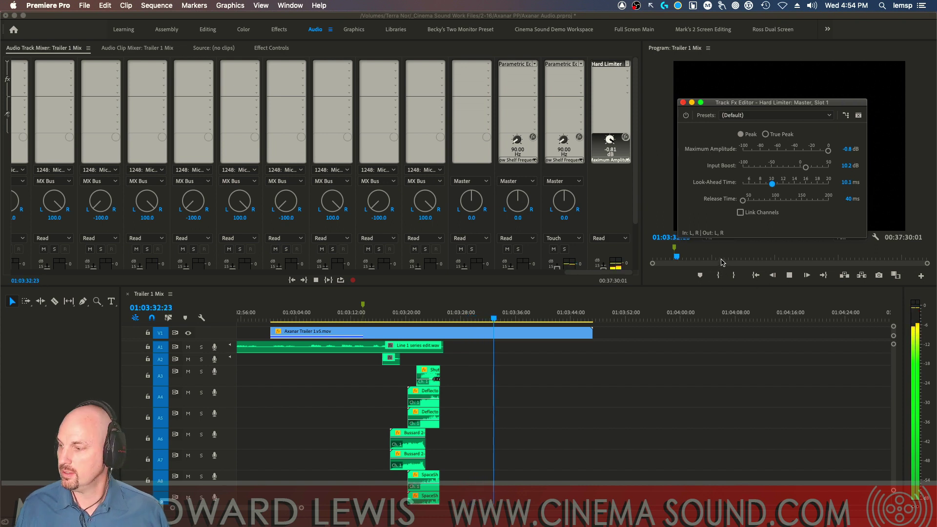
key("space")
left_click(684, 103)
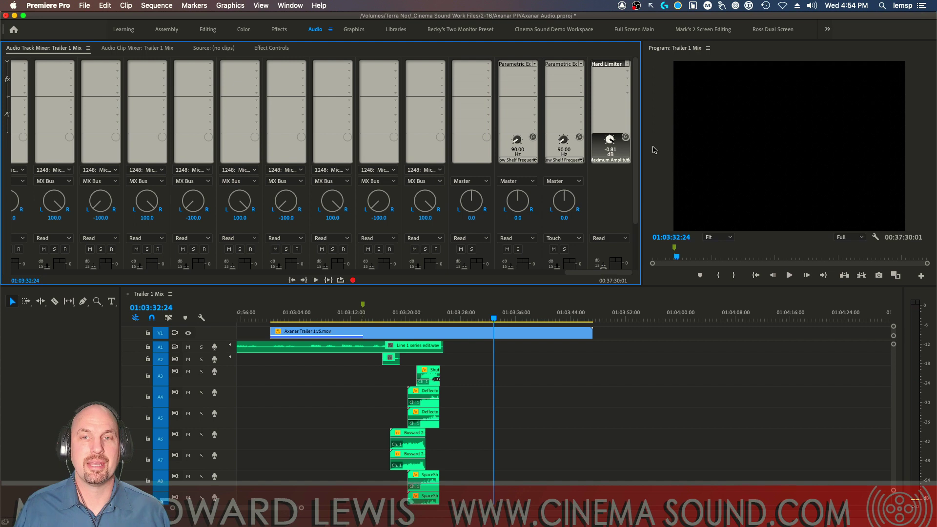